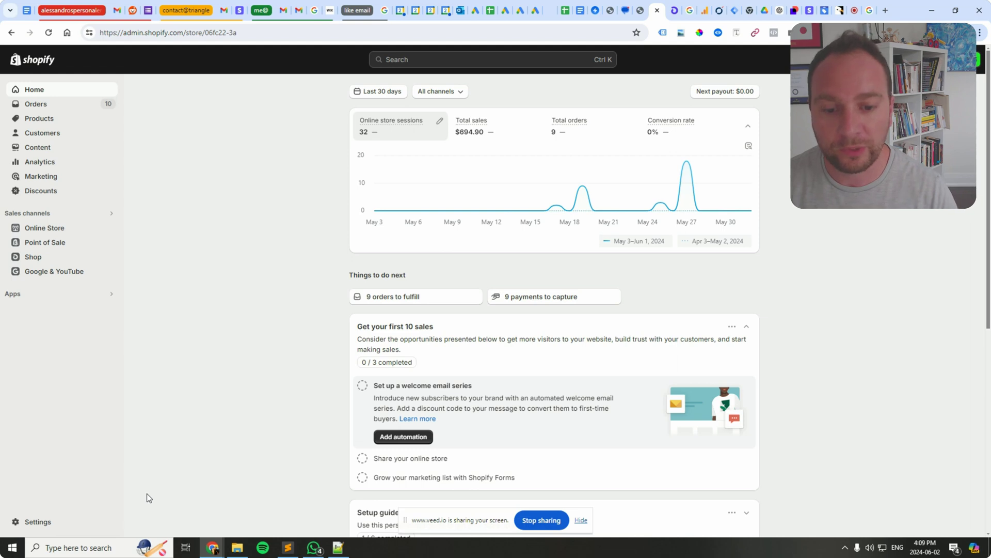
# - Open Settings from the admin sidebar to show the Store details page
pyautogui.click(580, 520)
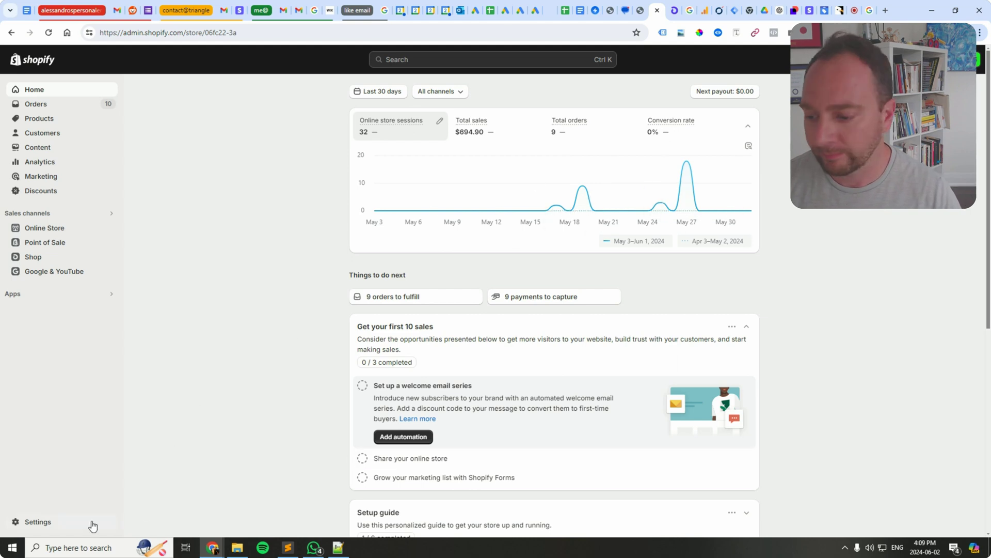
pyautogui.click(48, 523)
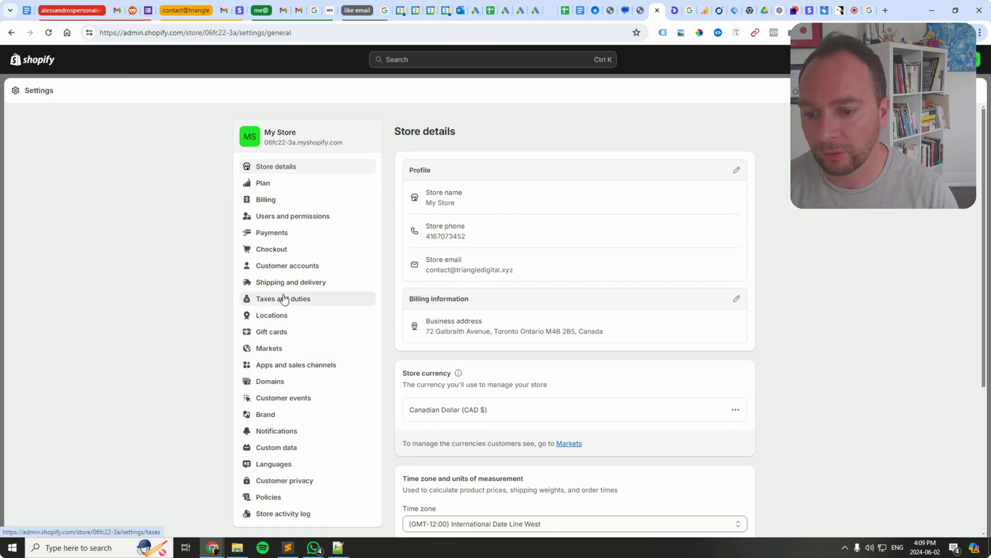
# - Add a custom pixel named 'gtag - conversion tracking' and clear its sample code
pyautogui.click(297, 402)
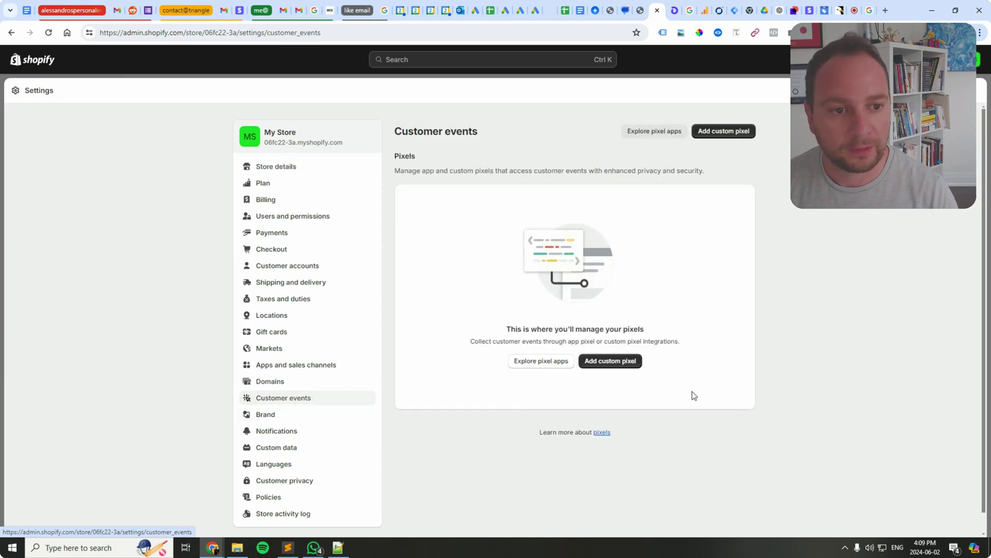
pyautogui.click(621, 366)
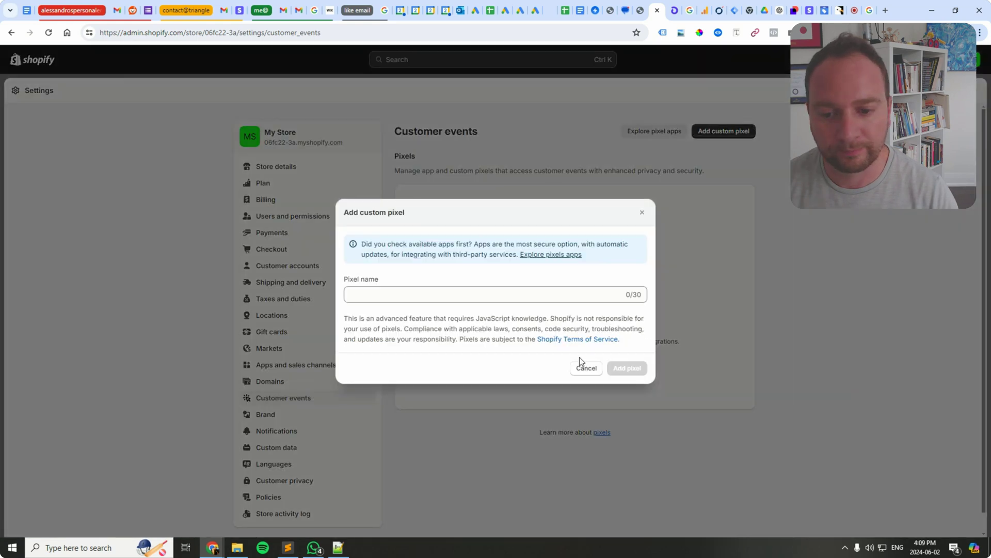
pyautogui.click(409, 298)
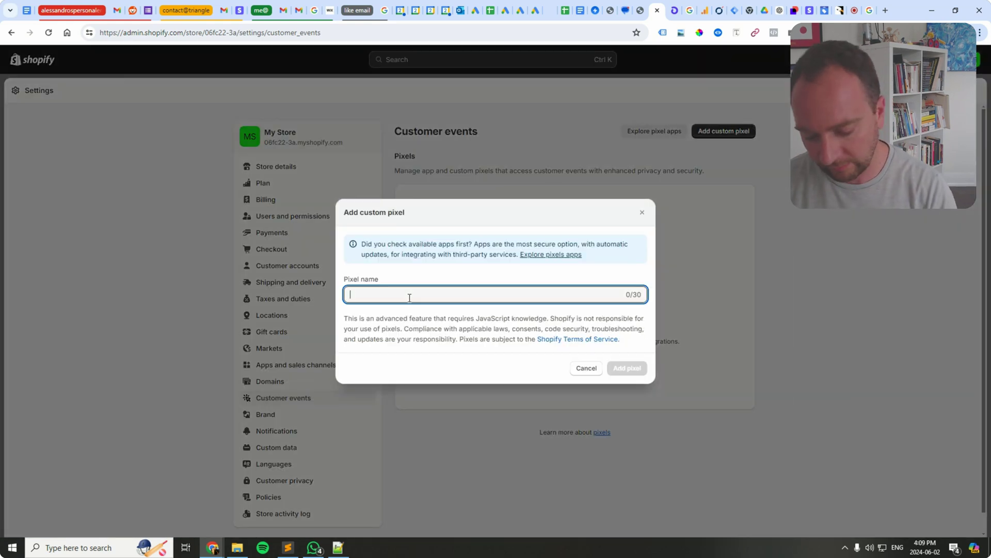
pyautogui.write('gtag')
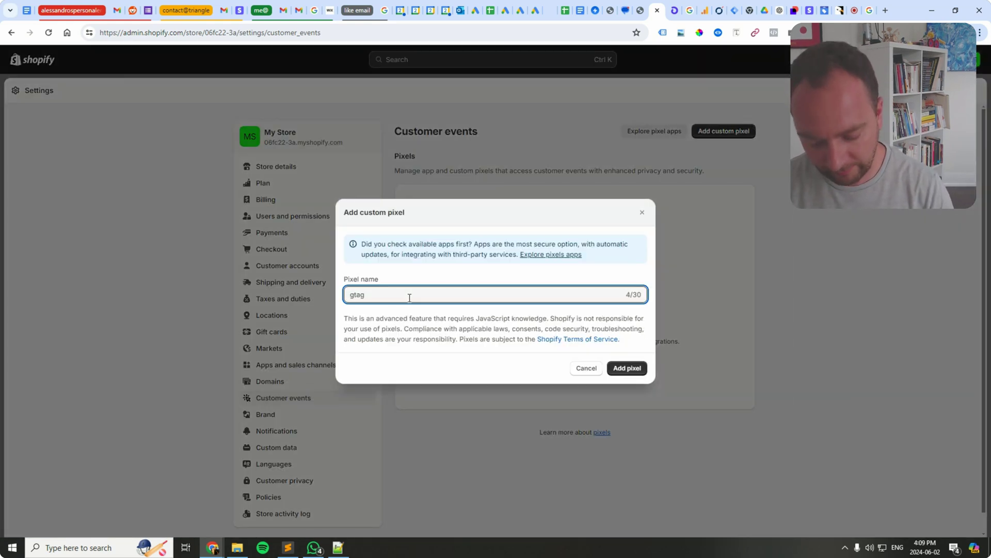
pyautogui.write(' - con')
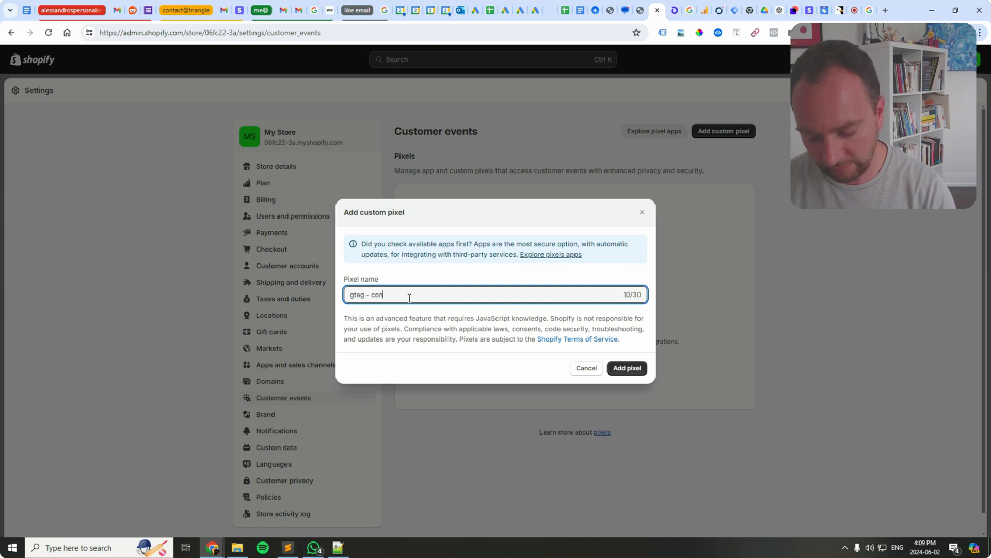
pyautogui.write('version tra')
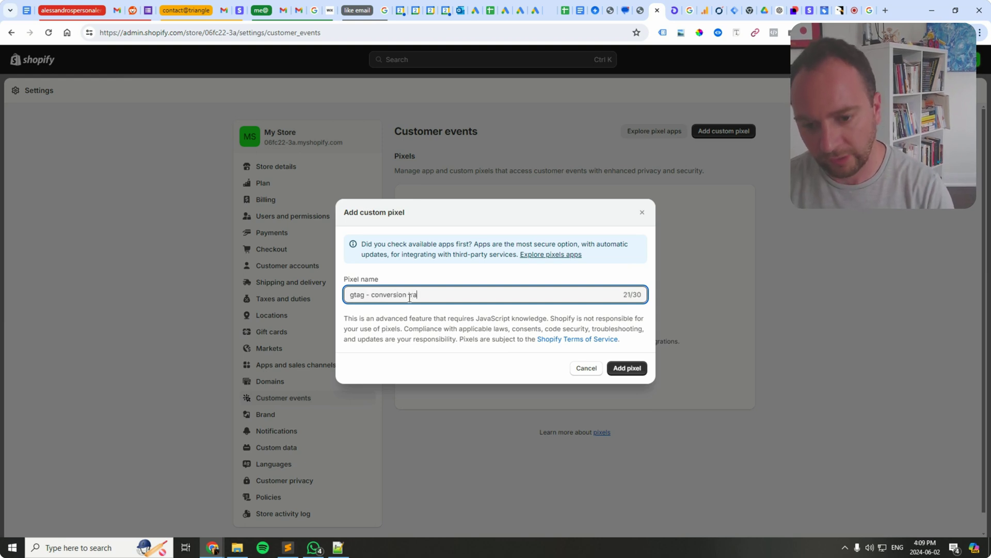
pyautogui.write('cking')
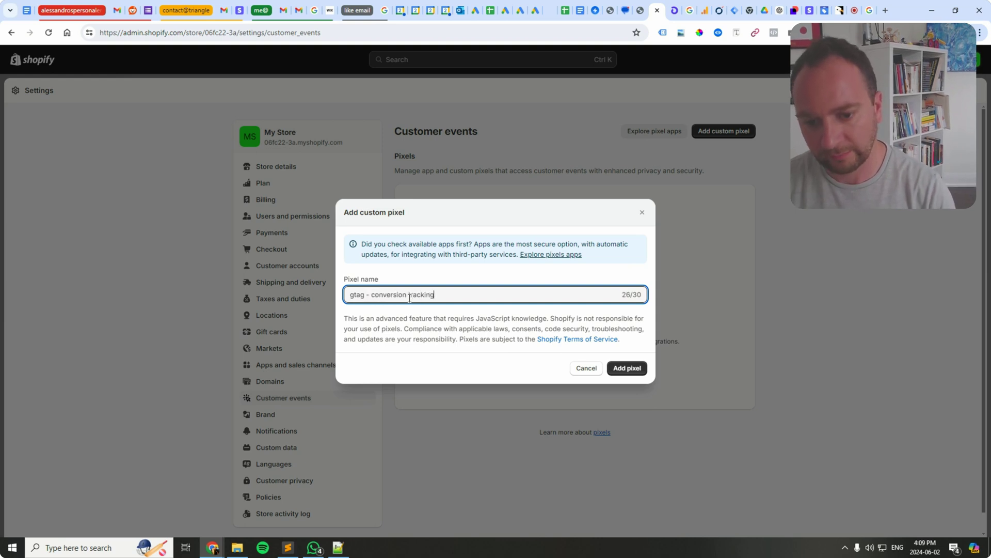
pyautogui.click(639, 368)
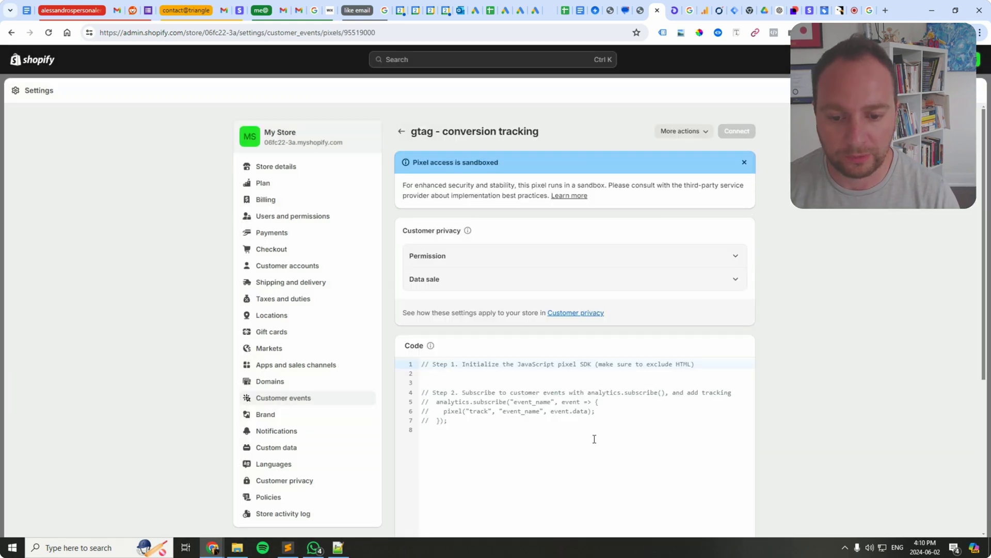
pyautogui.hotkey('ctrl', 'a')
pyautogui.press('BackSpace')
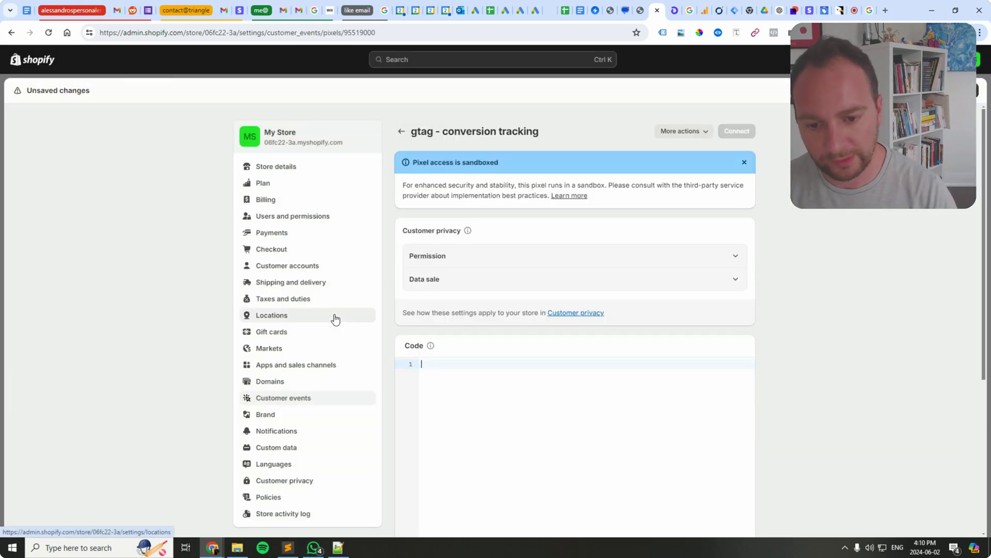
pyautogui.scroll(-2, 666, 349)
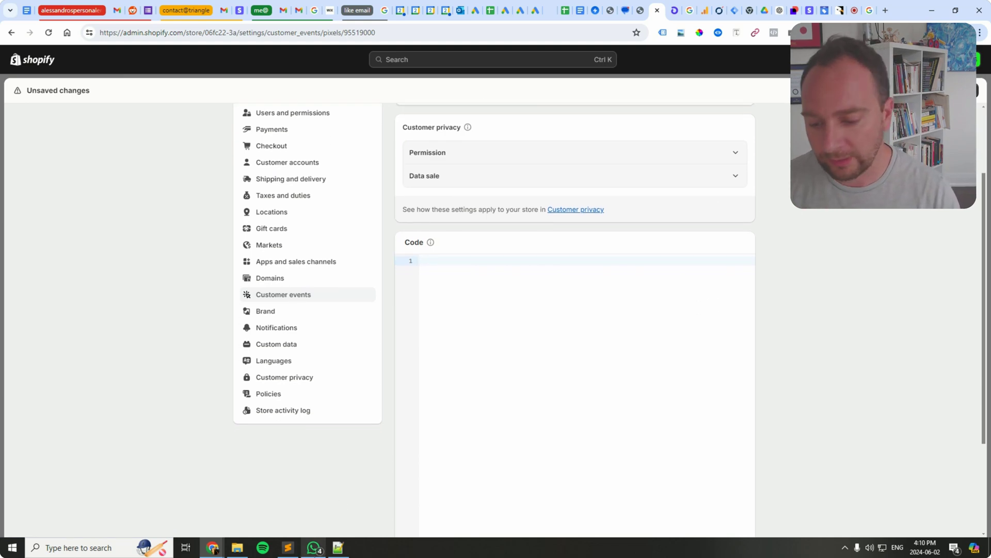
# - Copy the gtag and purchase conversion script from the Sublime Text notes
pyautogui.click(298, 544)
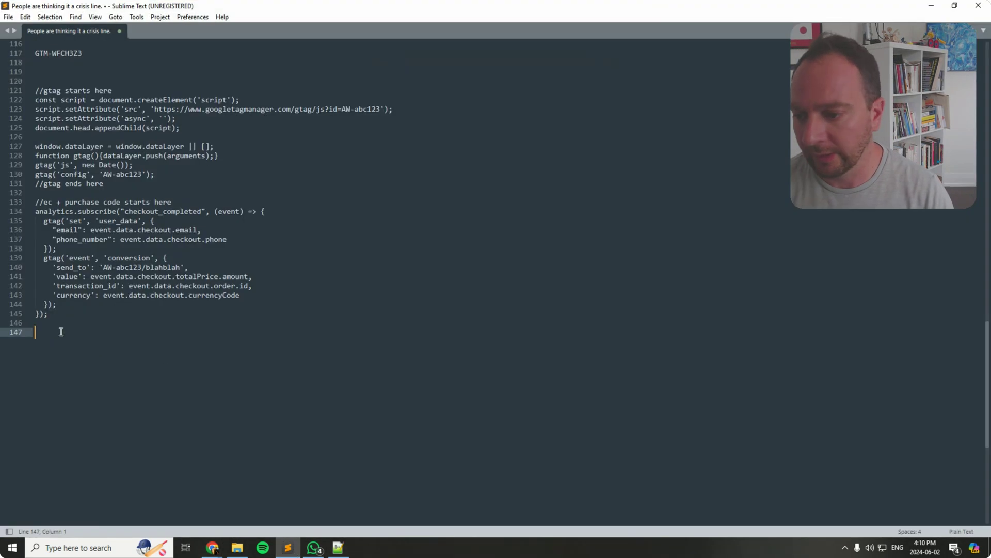
pyautogui.moveTo(57, 315); pyautogui.dragTo(20, 91)
pyautogui.rightClick(52, 111)
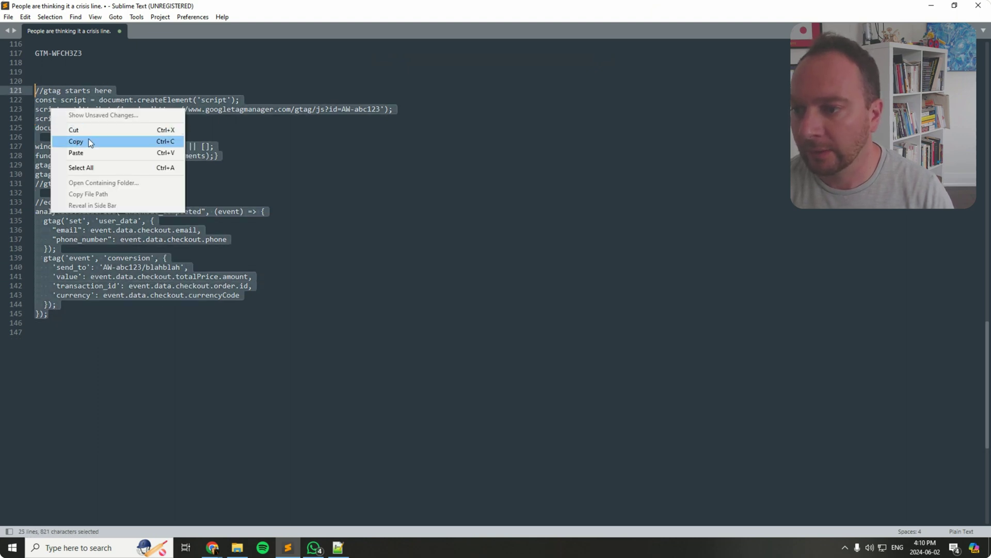
pyautogui.click(88, 138)
# - Paste the 25-line gtag and checkout_completed script into the pixel's code
pyautogui.hotkey('alt', 'Tab')
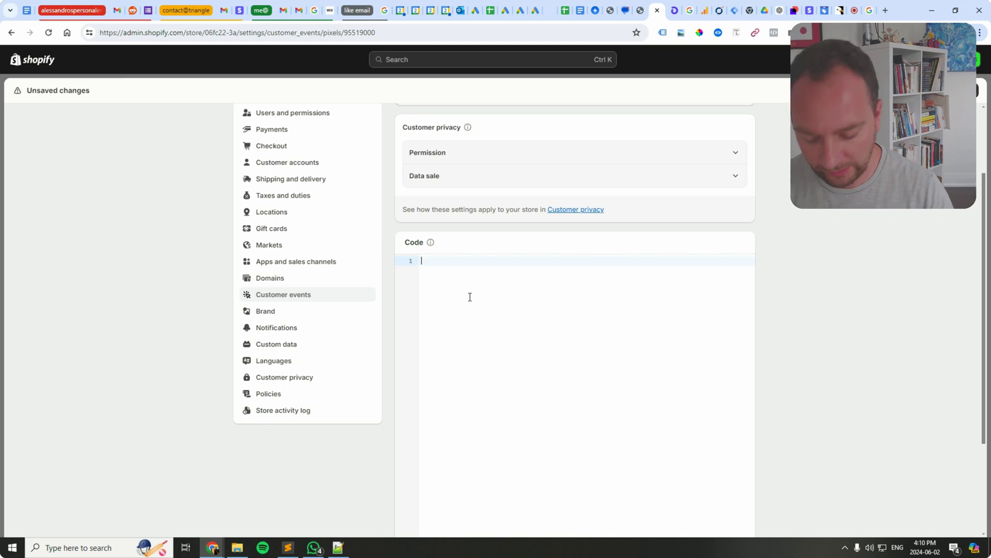
pyautogui.hotkey('ctrl', 'v')
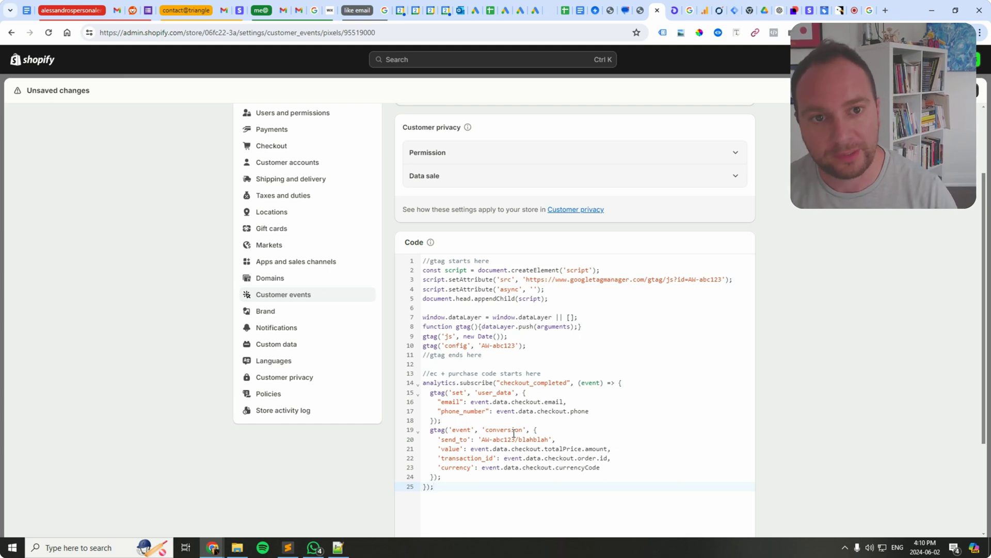
# - Go to the conversions summary page in the Google Ads tab
pyautogui.click(475, 12)
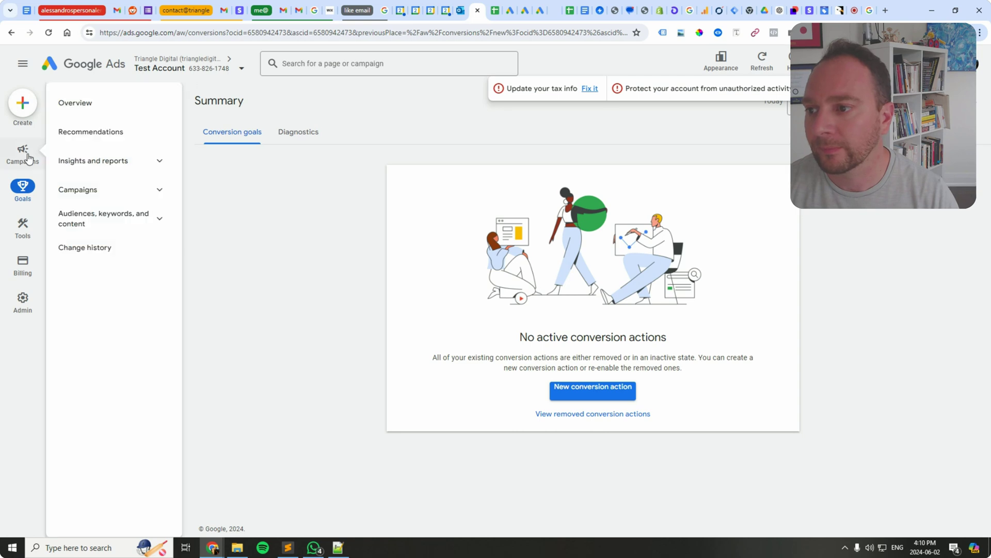
pyautogui.click(27, 155)
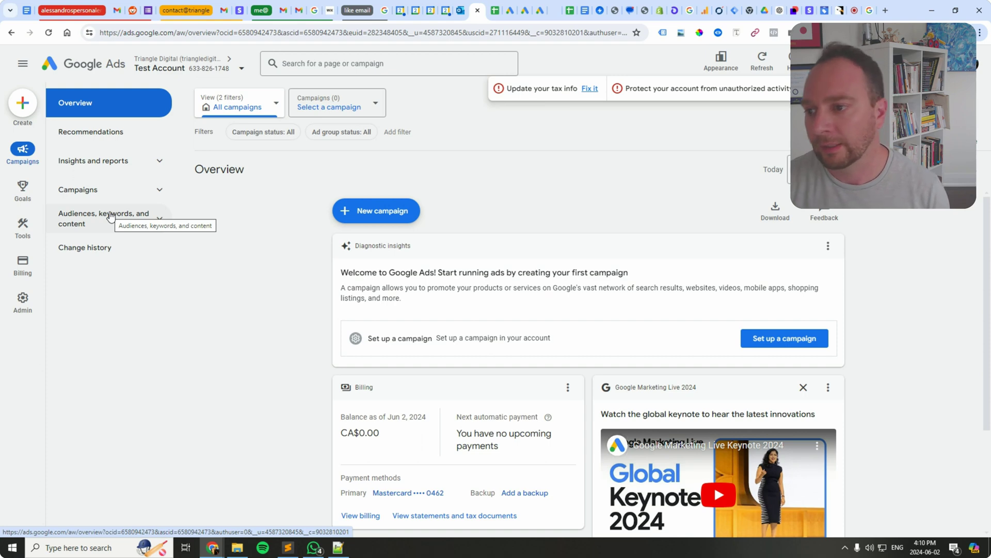
pyautogui.click(23, 204)
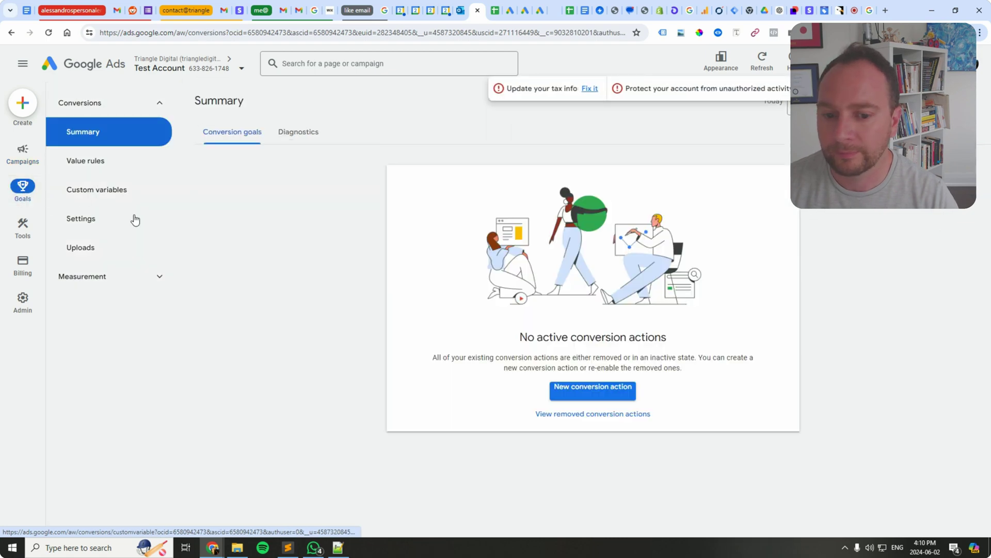
# - Start a new website conversion action and scan the store's myshopify domain
pyautogui.click(580, 394)
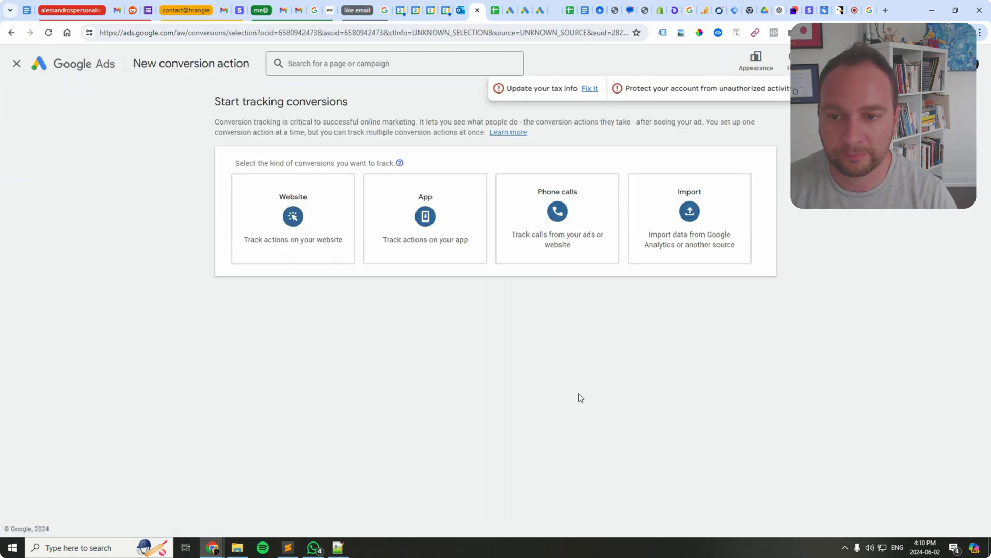
pyautogui.click(309, 212)
pyautogui.click(340, 221)
pyautogui.tripleClick(339, 222)
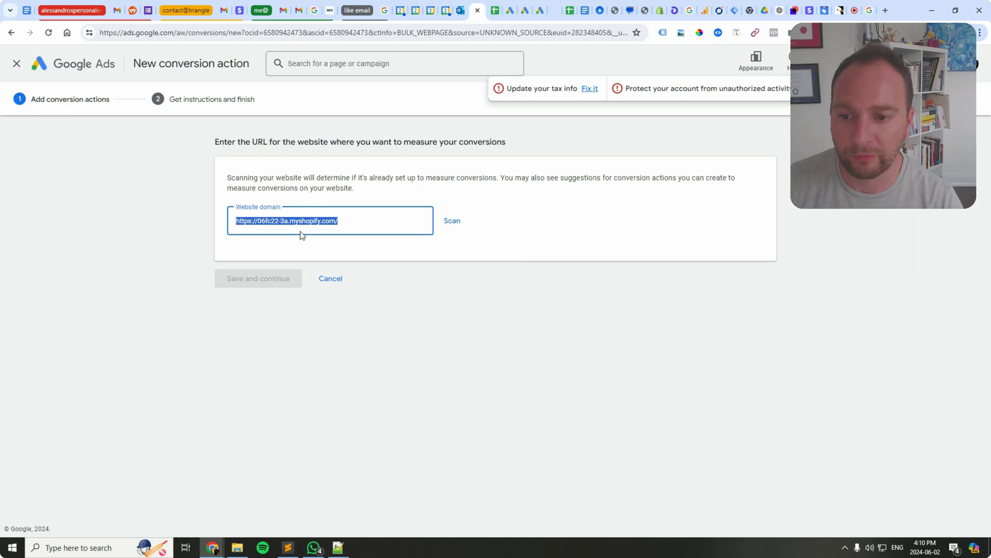
pyautogui.click(453, 223)
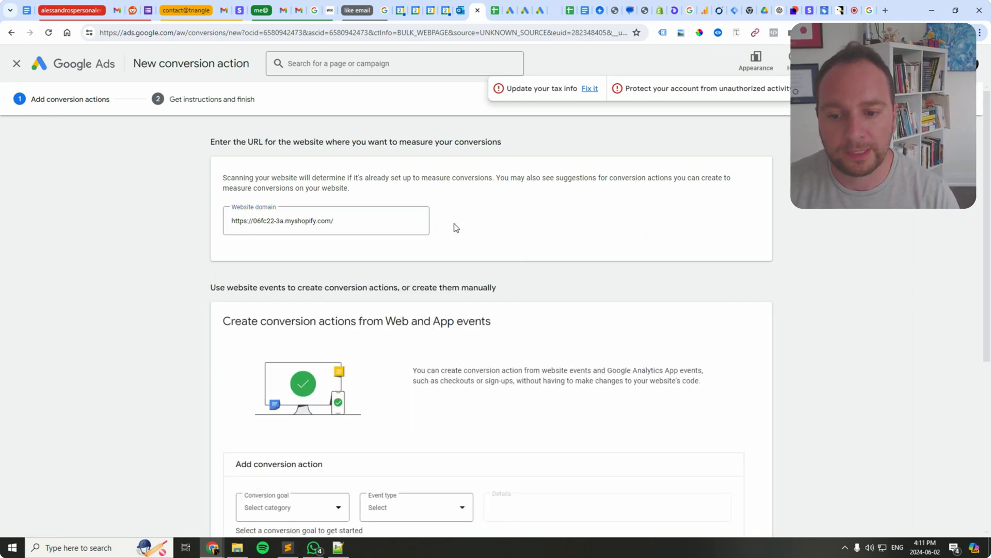
pyautogui.scroll(-5, 352, 351)
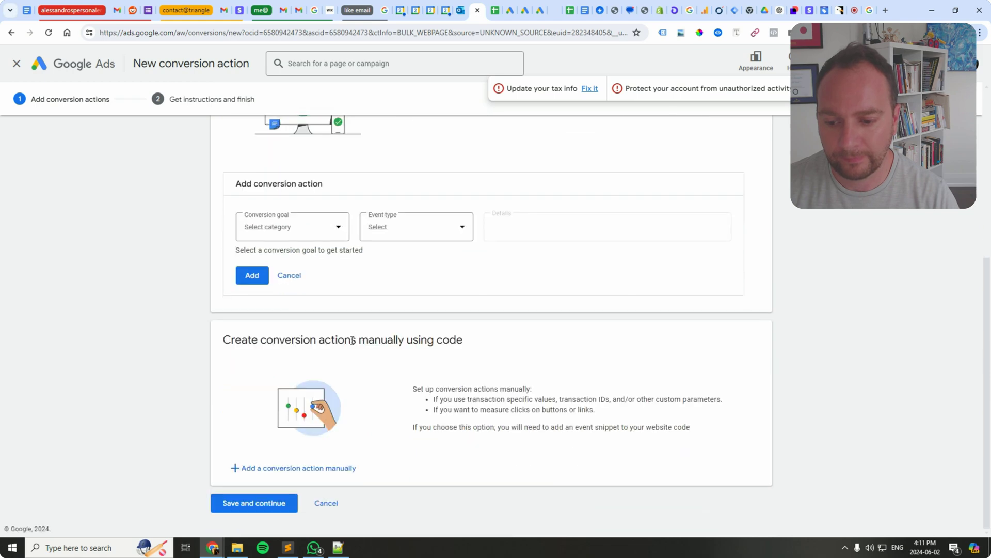
# - Choose manual code setup and set the goal category to Purchase
pyautogui.click(251, 471)
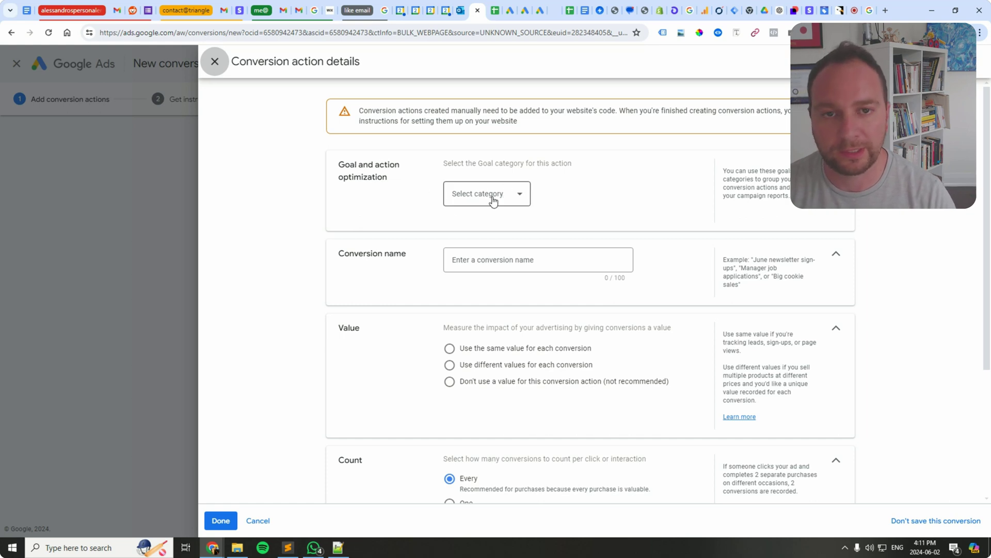
pyautogui.click(495, 199)
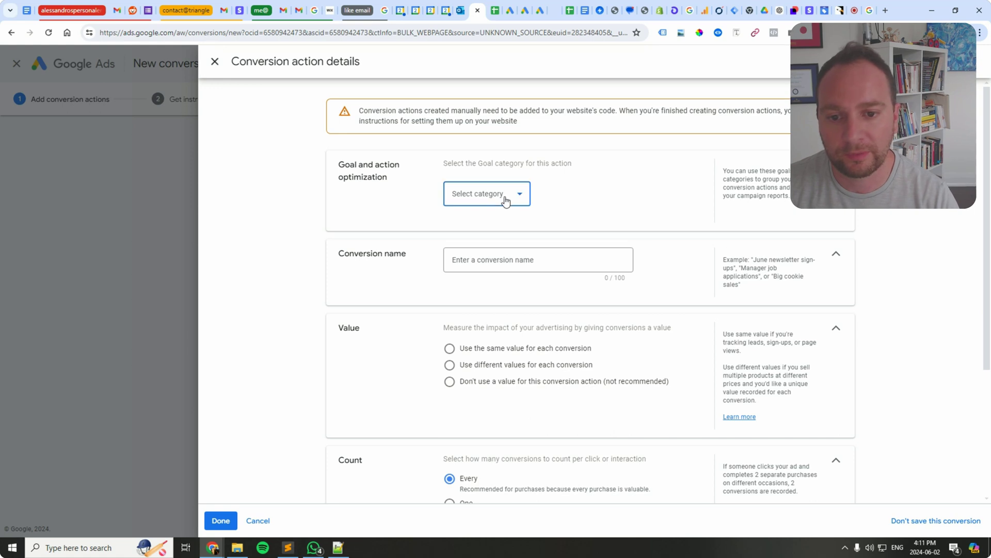
pyautogui.click(491, 222)
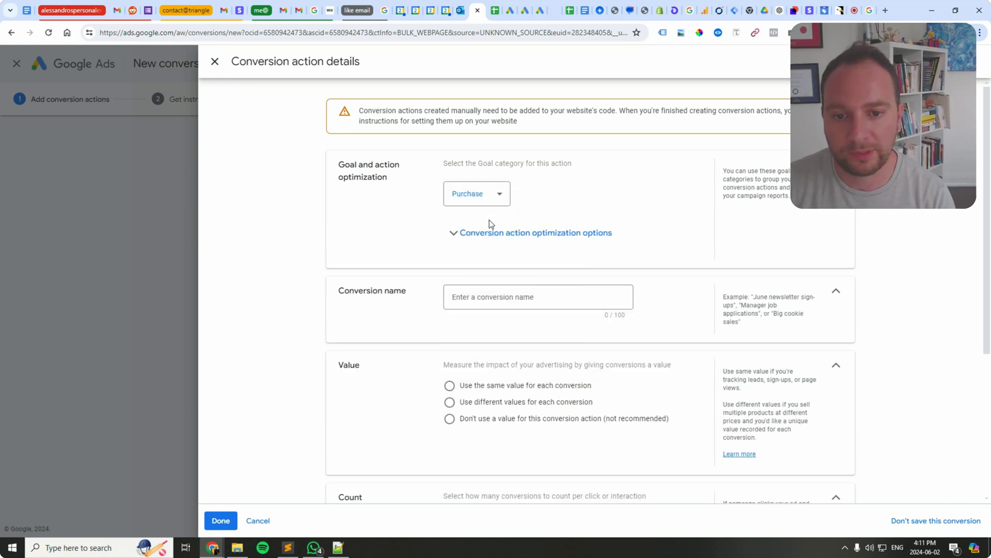
# - Name the conversion 'Purchase - Shopify' and use the same value of 1 CAD per conversion
pyautogui.click(499, 298)
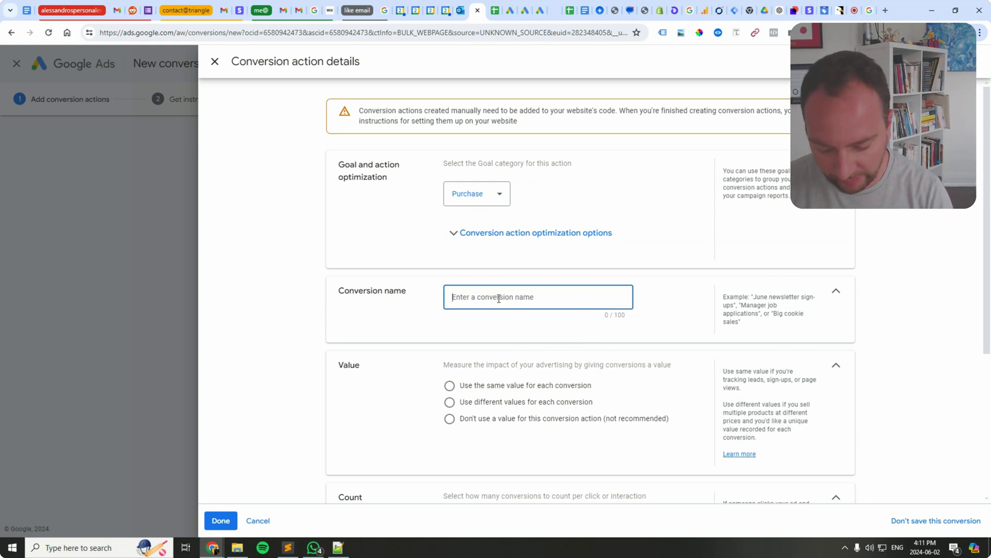
pyautogui.write('P')
pyautogui.press('BackSpace')
pyautogui.write('Purc')
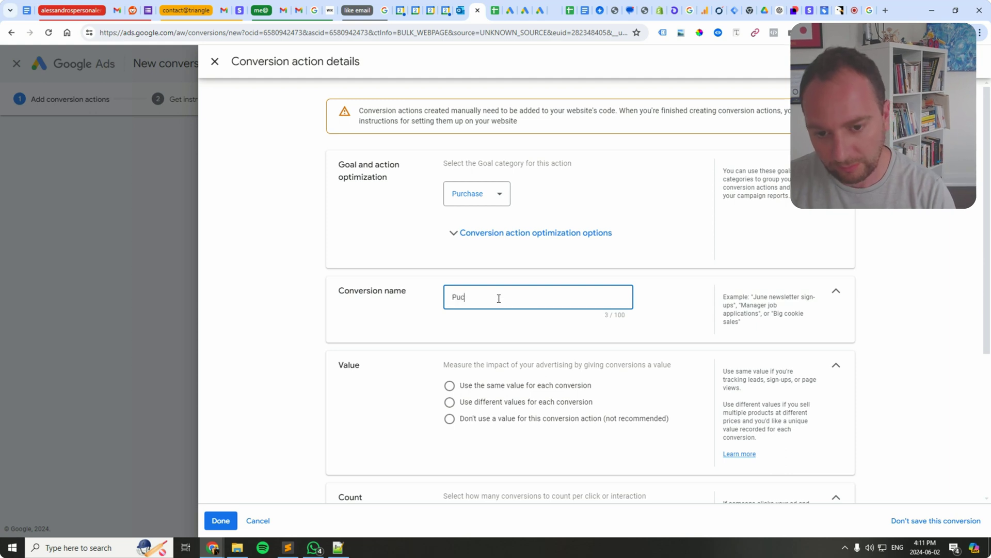
pyautogui.write('hase - Shopify')
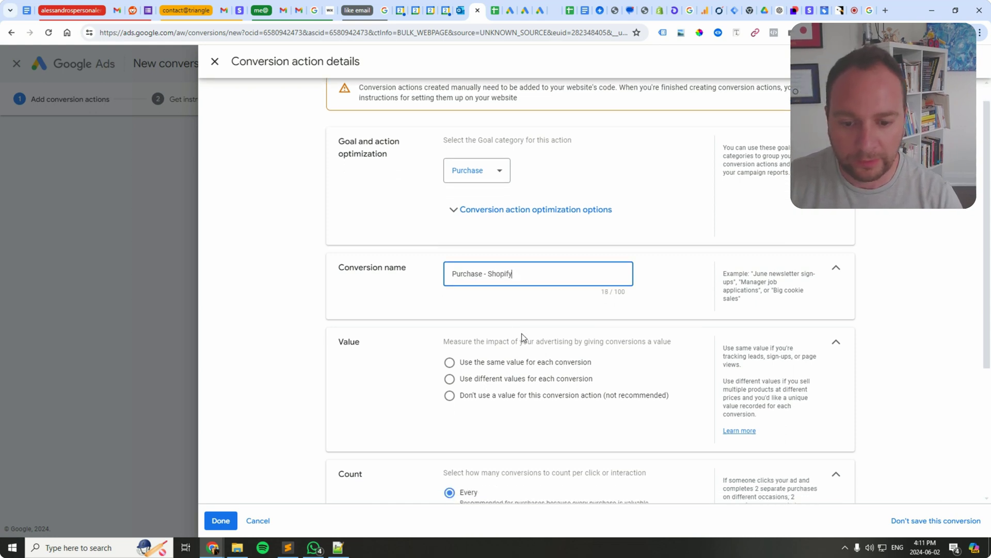
pyautogui.scroll(-1, 523, 338)
pyautogui.click(465, 283)
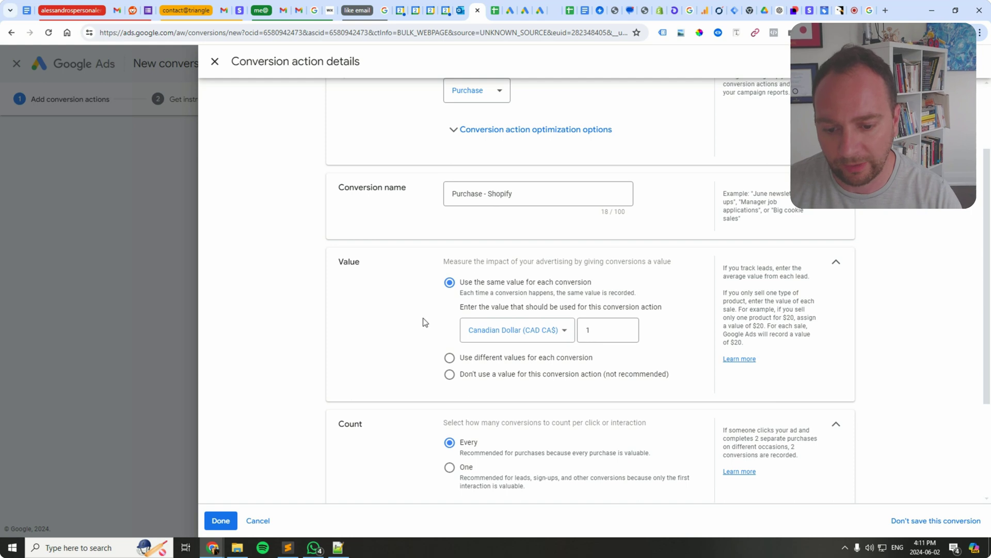
# - Confirm enhanced conversions are enabled and finish the Purchase - Shopify details
pyautogui.scroll(-3, 423, 321)
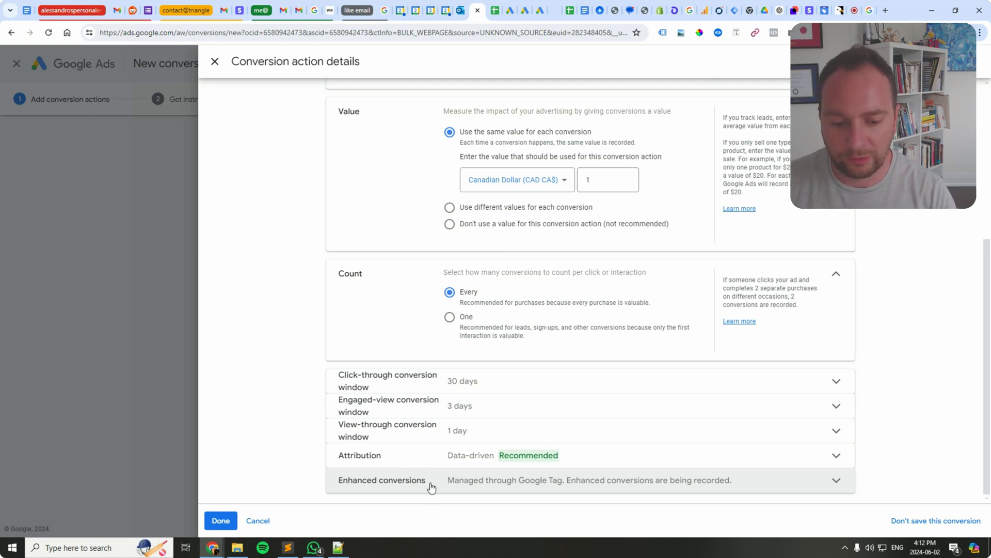
pyautogui.click(457, 485)
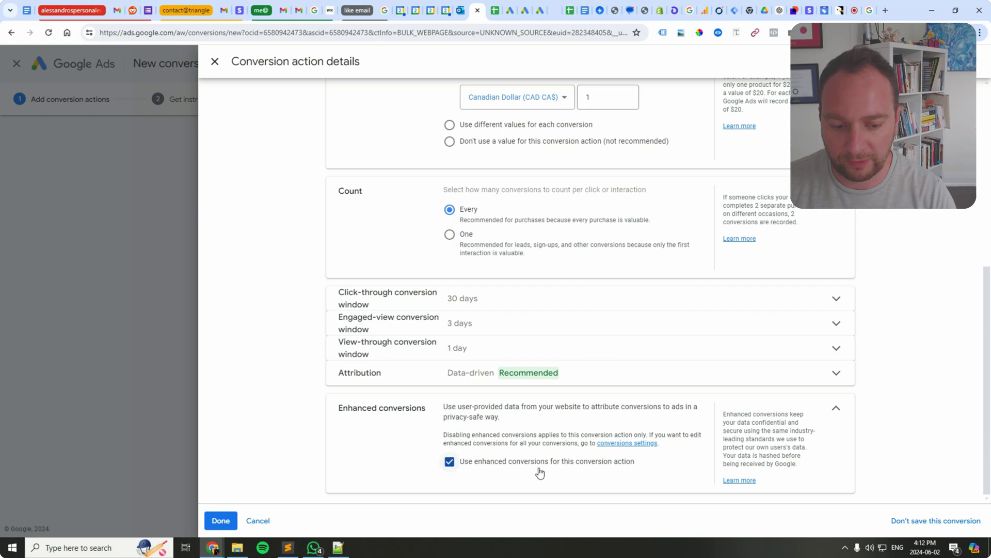
pyautogui.click(209, 521)
# - Save and continue, then display the Page load event snippet for Purchase - Shopify
pyautogui.scroll(-1, 340, 470)
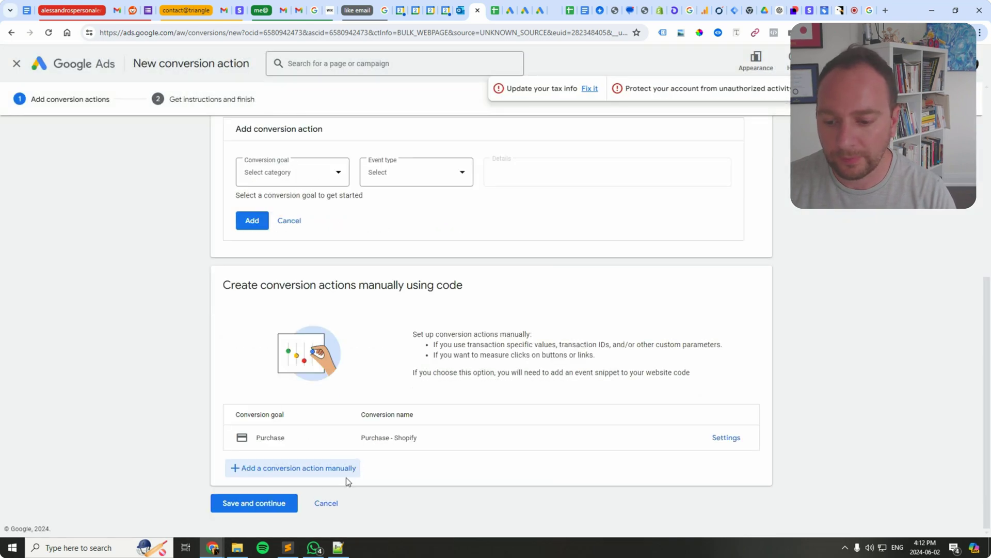
pyautogui.click(253, 505)
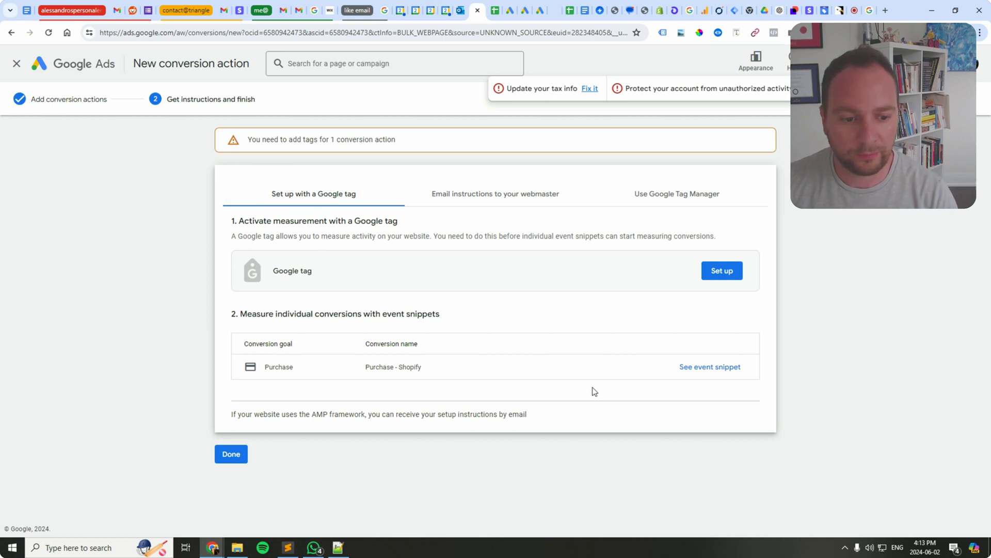
pyautogui.click(693, 368)
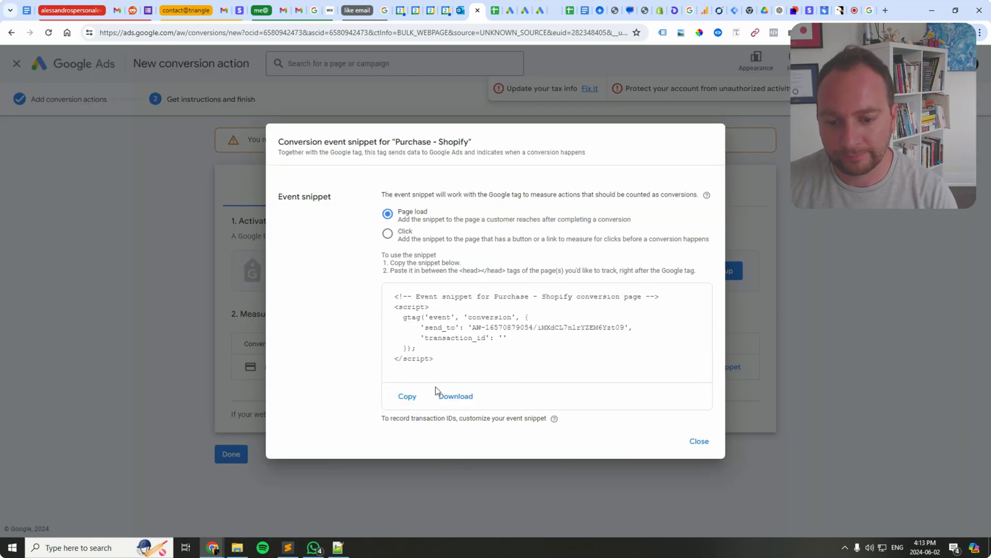
# - Copy the Purchase - Shopify event snippet and place the cursor below the code in Sublime Text
pyautogui.click(409, 397)
pyautogui.click(700, 442)
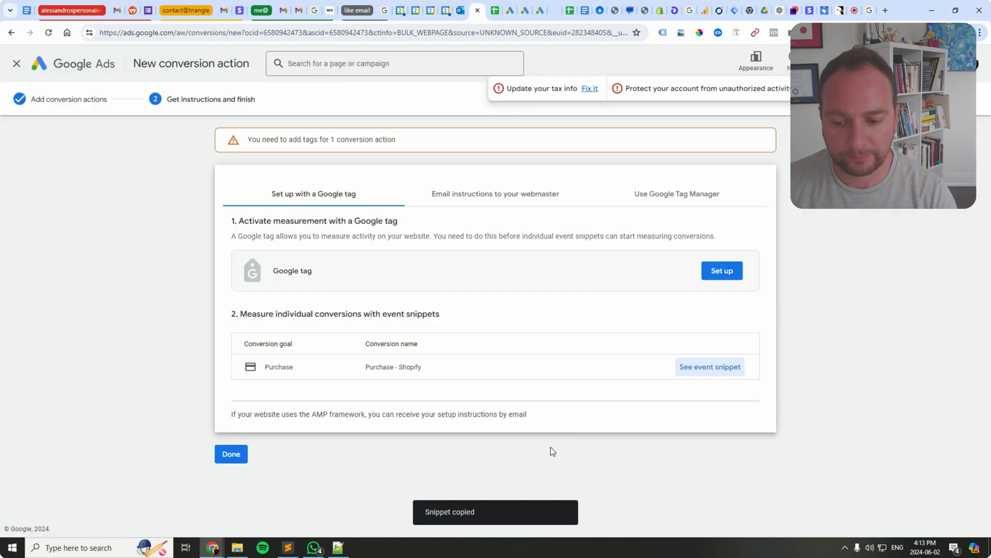
pyautogui.click(290, 547)
pyautogui.click(150, 355)
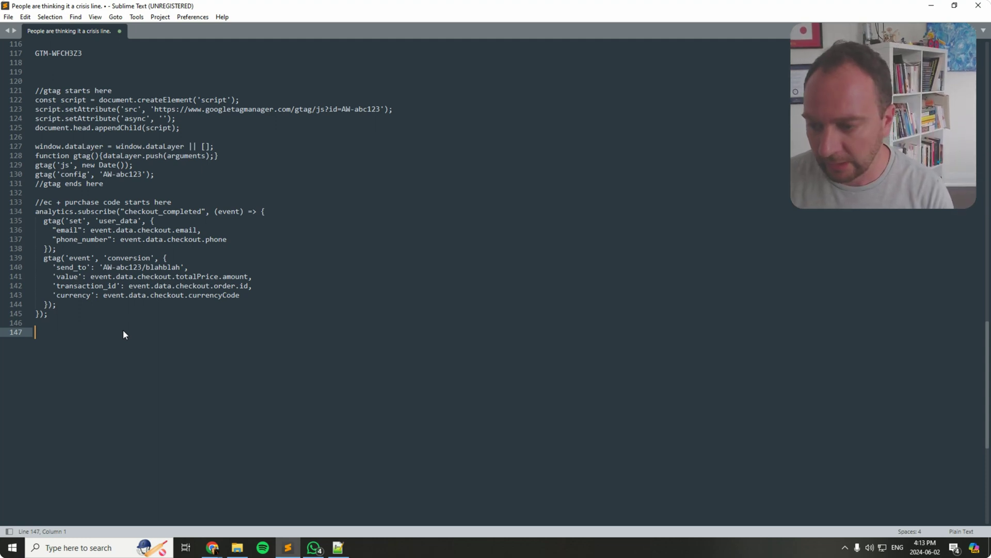
# - Paste the event snippet below the existing code and copy its AW conversion ID from send_to
pyautogui.press('Return')
pyautogui.press('Return')
pyautogui.hotkey('ctrl', 'v')
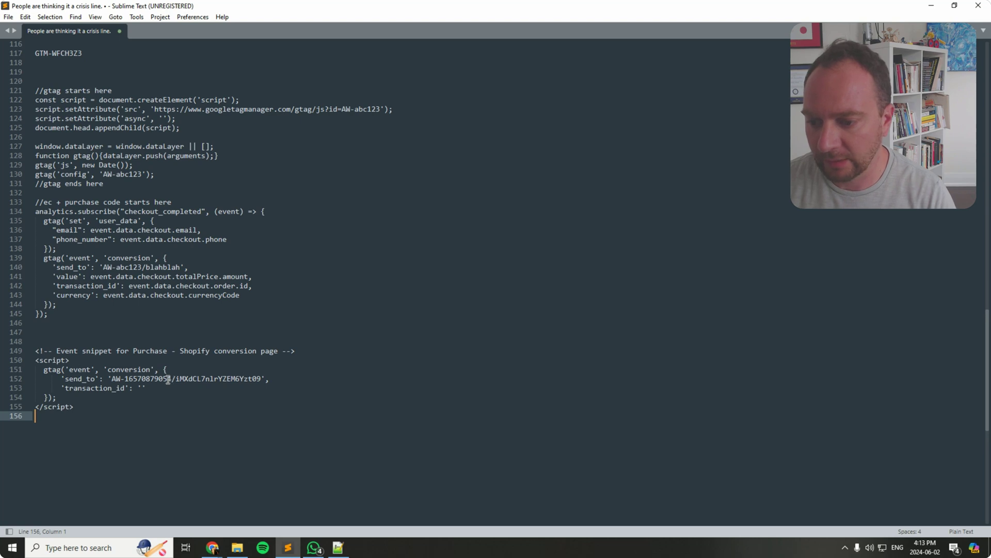
pyautogui.moveTo(112, 380); pyautogui.dragTo(172, 381)
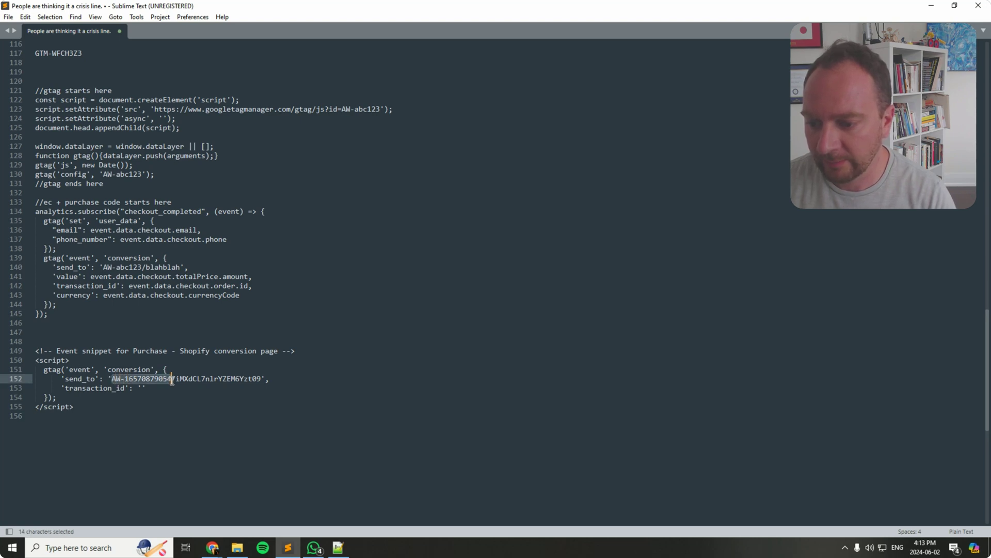
pyautogui.rightClick(128, 381)
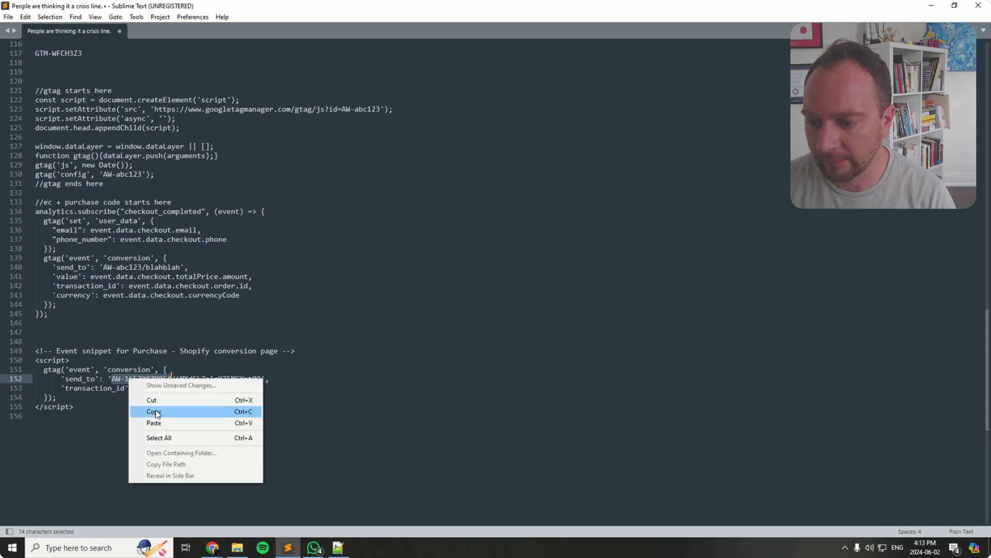
pyautogui.click(155, 411)
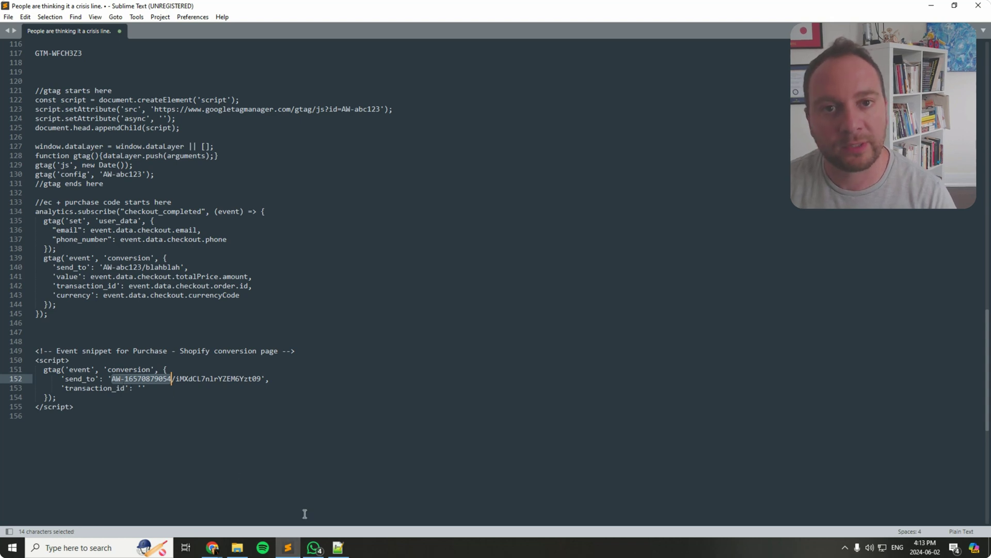
pyautogui.click(288, 548)
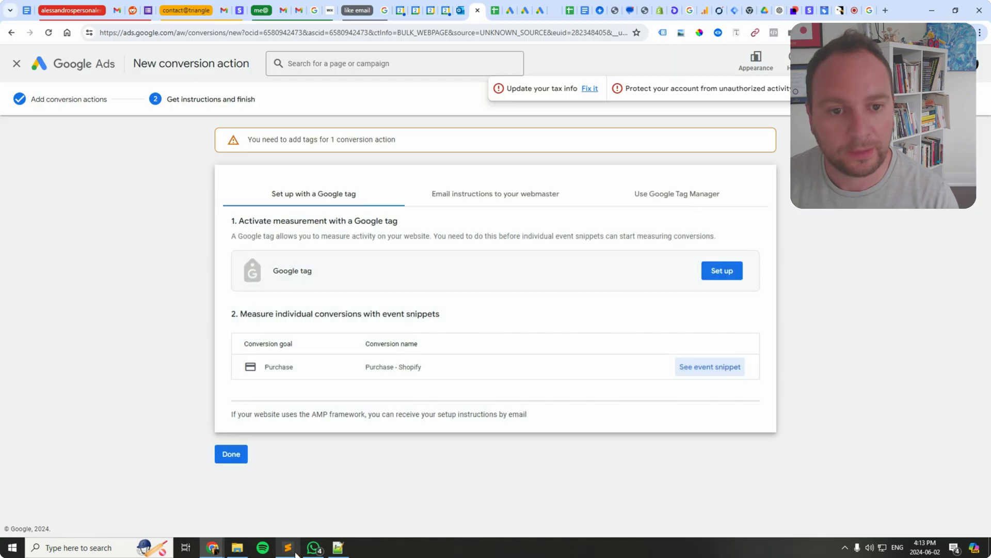
# - Replace the AW-abc123 placeholders on lines 3, 10 and 20 with the real conversion ID
pyautogui.click(658, 16)
pyautogui.click(687, 290)
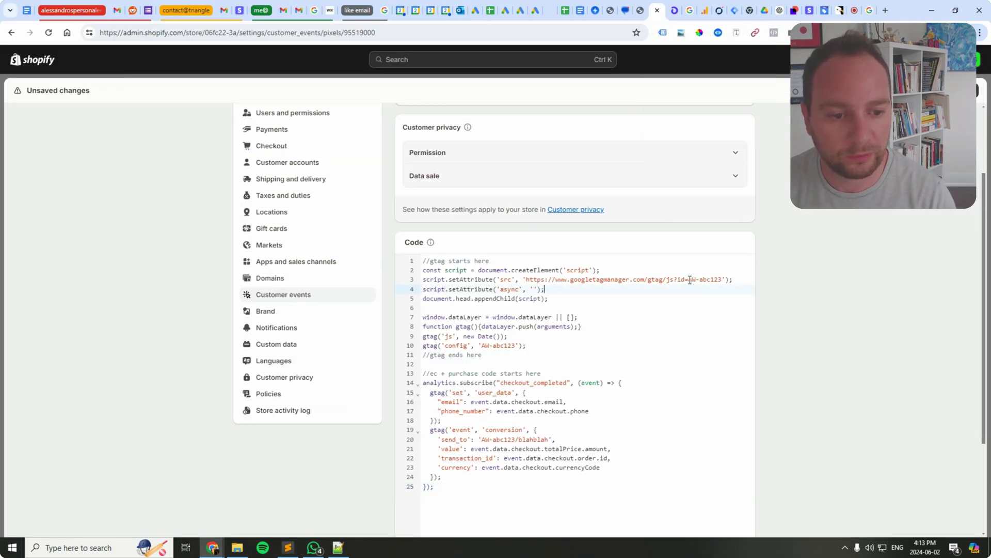
pyautogui.moveTo(689, 278); pyautogui.dragTo(722, 279)
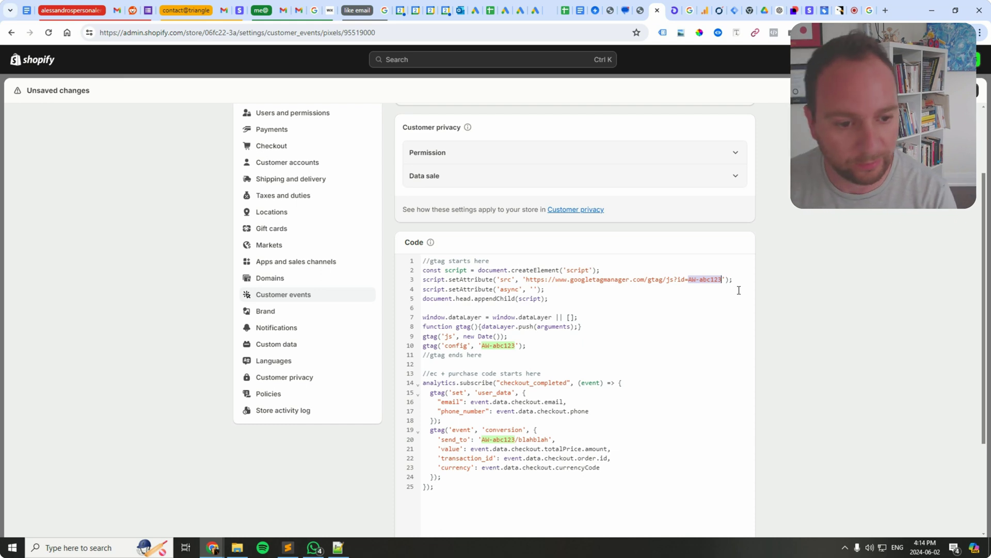
pyautogui.hotkey('ctrl', 'v')
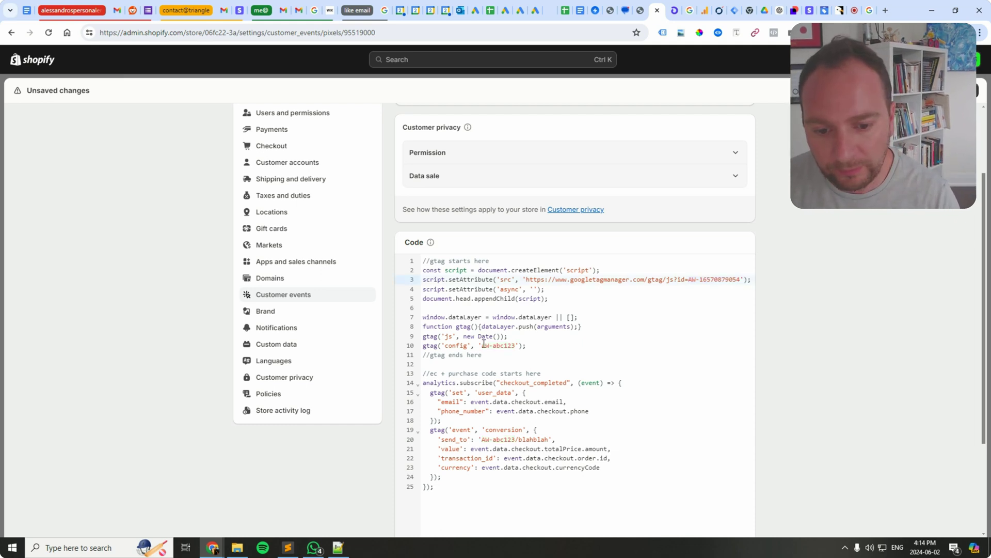
pyautogui.moveTo(483, 347); pyautogui.dragTo(513, 345)
pyautogui.hotkey('ctrl', 'v')
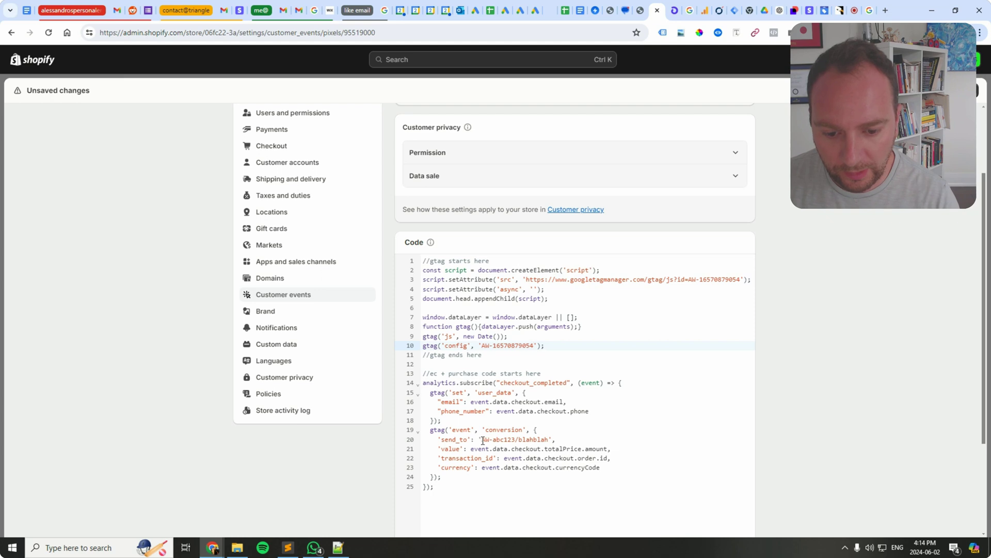
pyautogui.moveTo(483, 441); pyautogui.dragTo(516, 441)
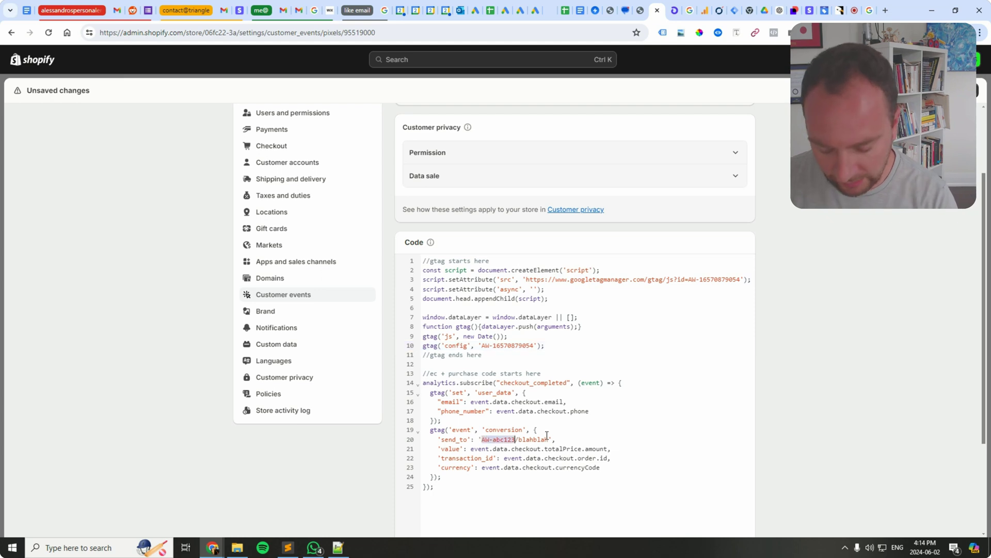
pyautogui.hotkey('ctrl', 'v')
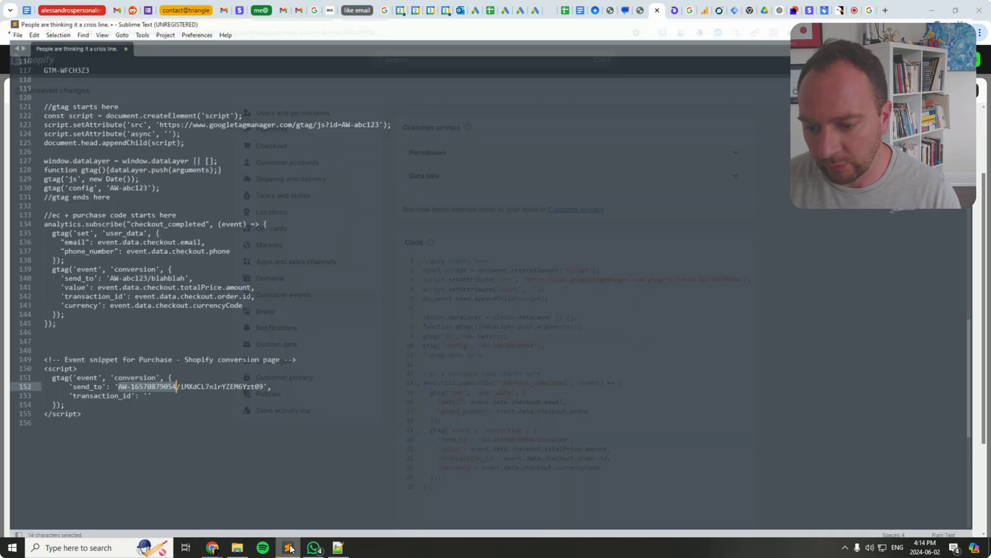
# - Copy the conversion label after the slash in send_to on line 152 of the Sublime Text snippet
pyautogui.click(287, 547)
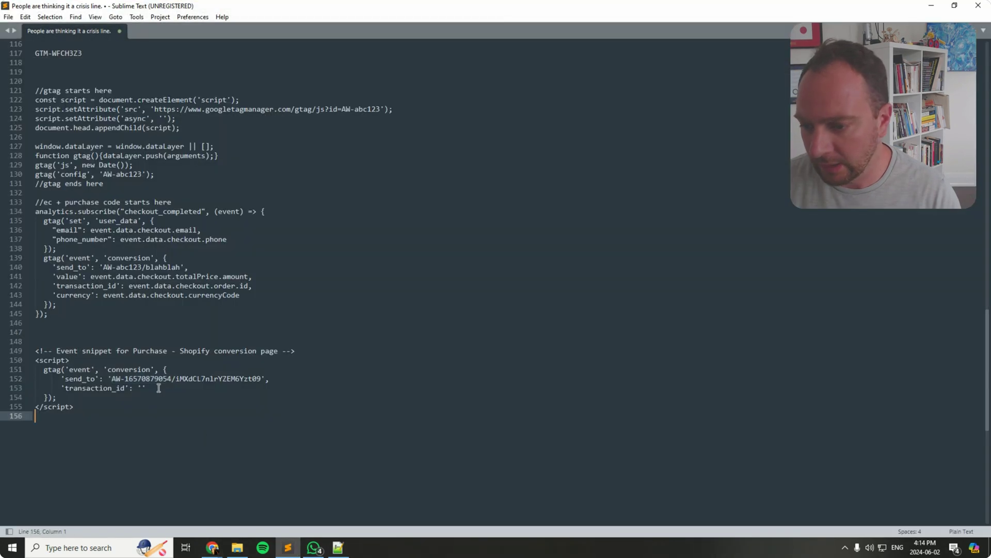
pyautogui.moveTo(82, 437); pyautogui.dragTo(36, 351)
pyautogui.click(202, 422)
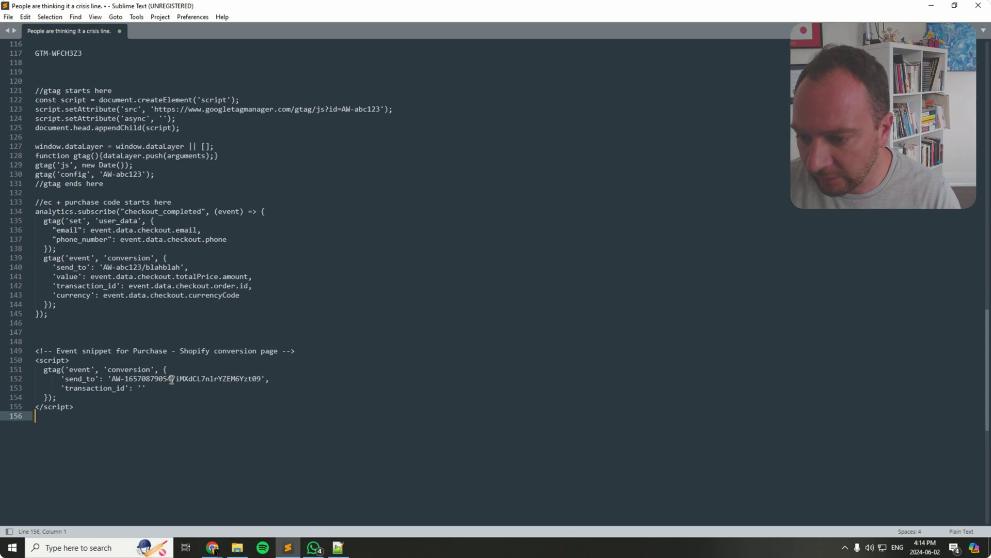
pyautogui.moveTo(175, 379); pyautogui.dragTo(262, 378)
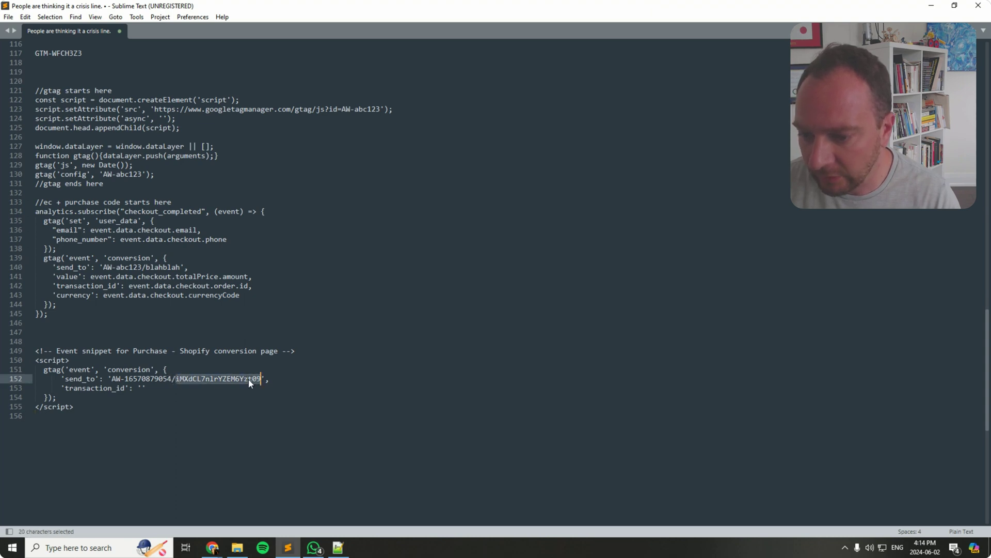
pyautogui.rightClick(248, 381)
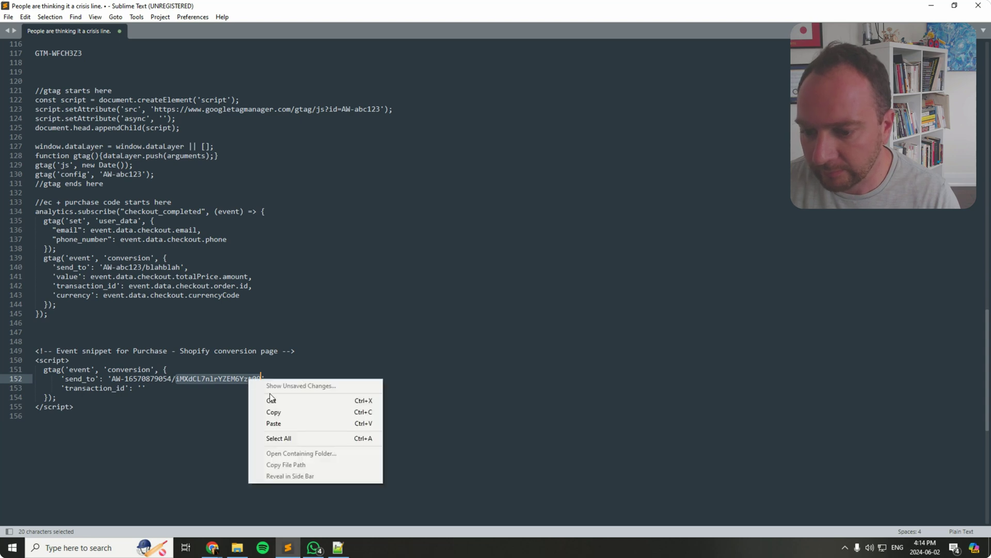
pyautogui.click(277, 413)
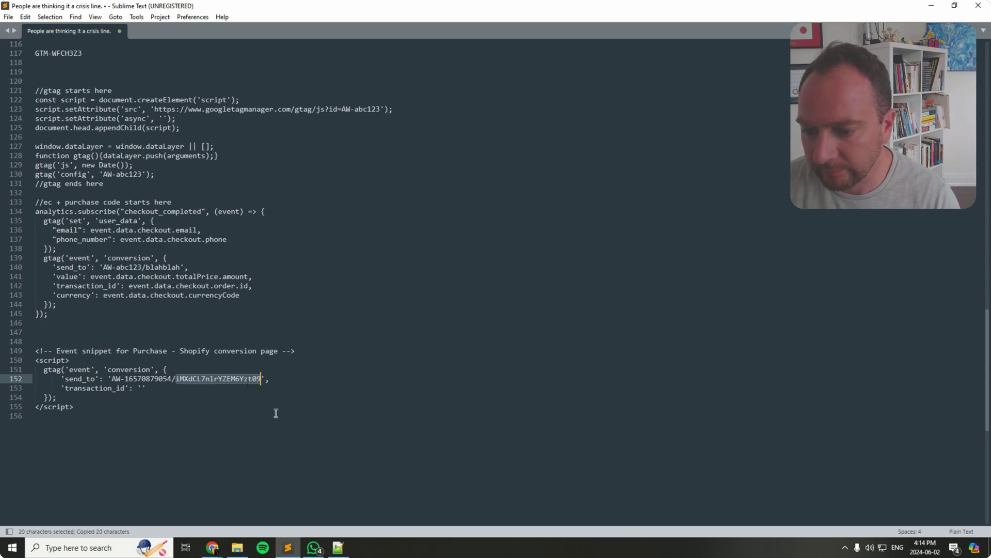
pyautogui.click(288, 549)
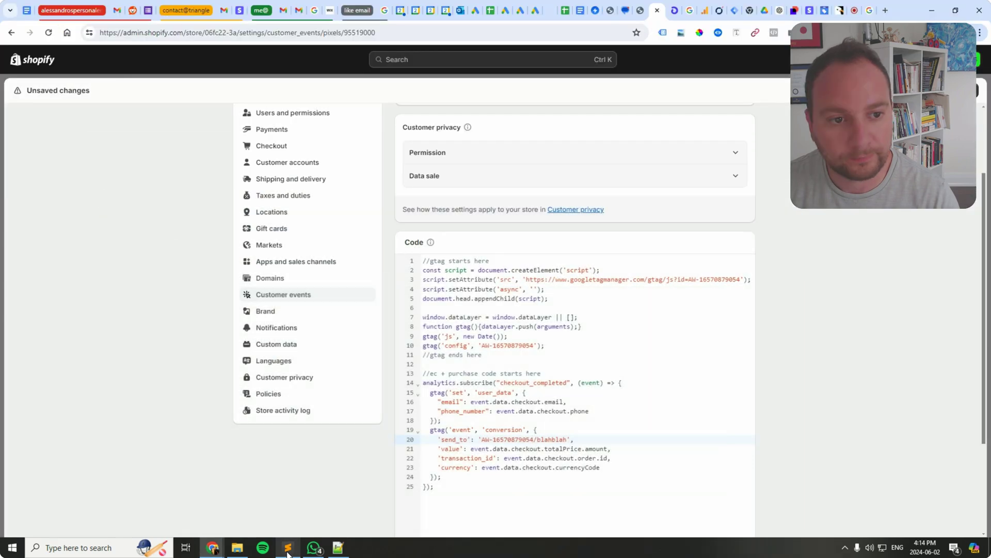
# - Replace the 'blahblah' placeholder on line 20 with the copied conversion label and save the pixel
pyautogui.doubleClick(549, 439)
pyautogui.hotkey('ctrl', 'v')
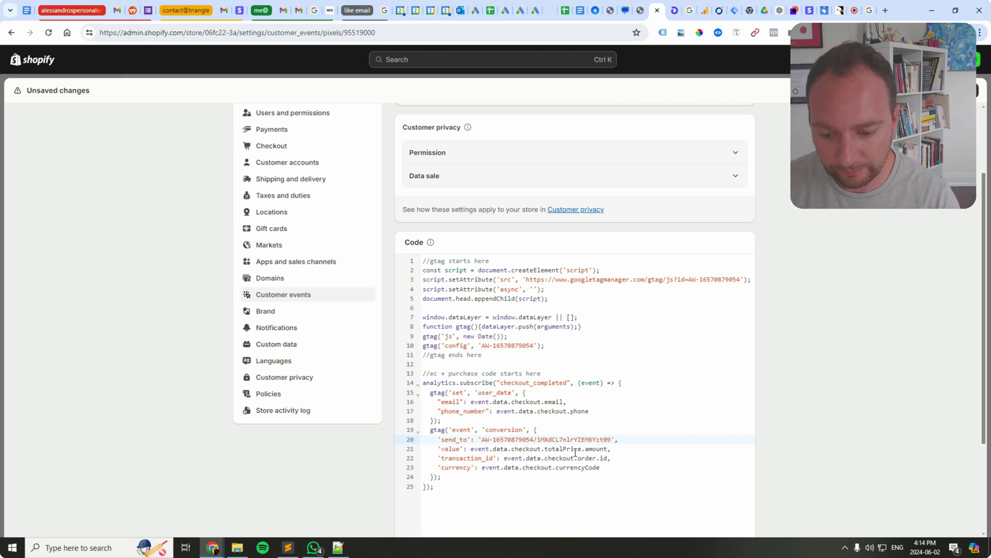
pyautogui.scroll(-3, 817, 336)
pyautogui.scroll(4, 801, 335)
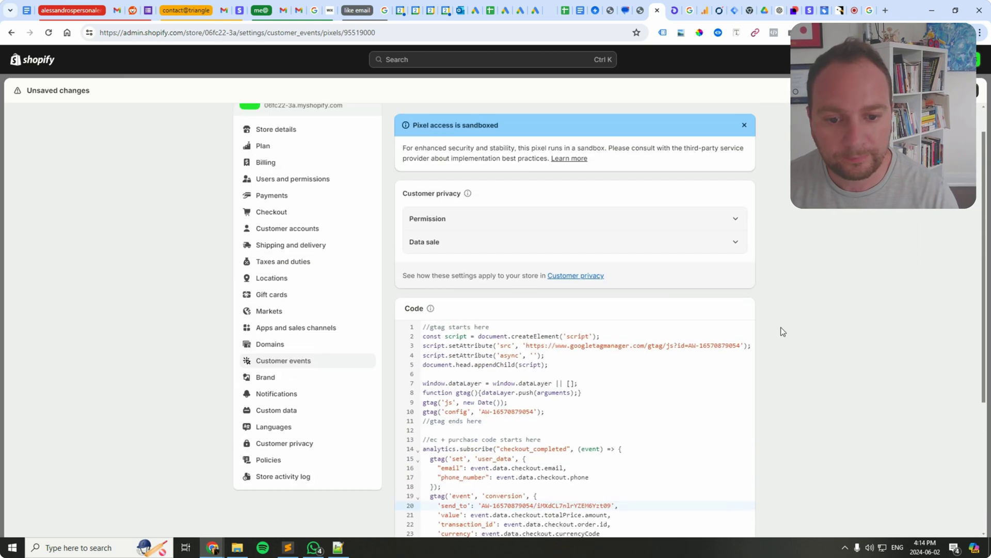
pyautogui.click(971, 90)
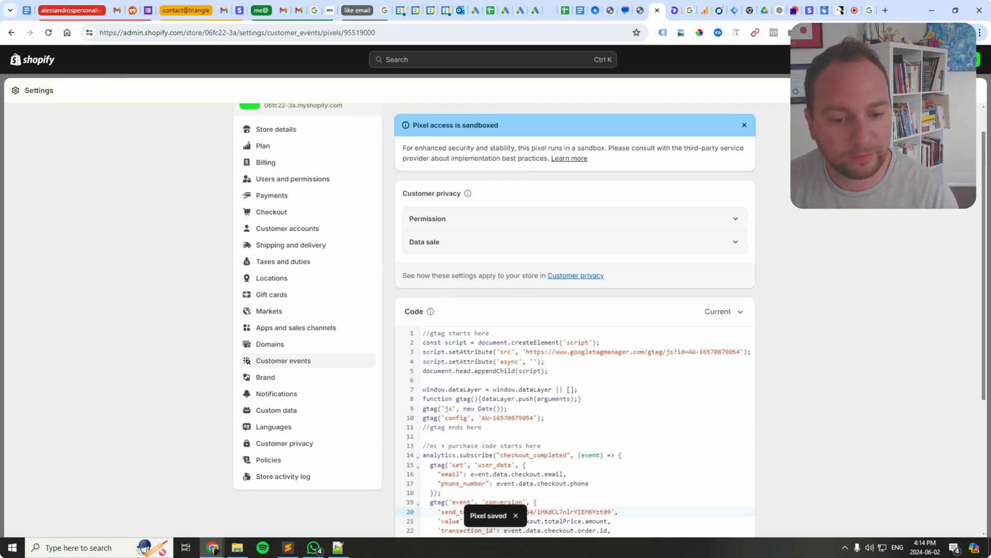
# - Connect the gtag pixel to the store, confirming the prompt, then go to the admin Home page
pyautogui.scroll(-4, 803, 293)
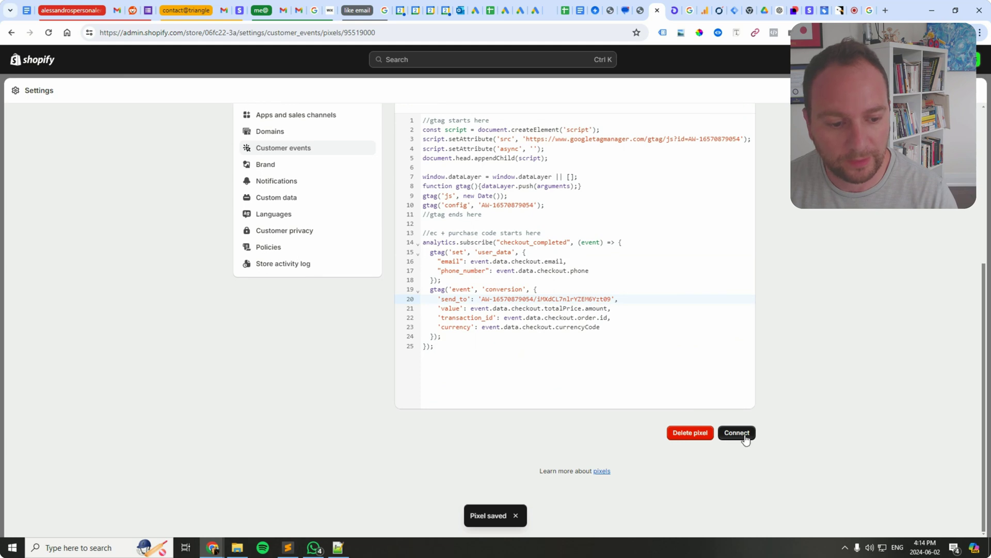
pyautogui.click(746, 438)
pyautogui.click(629, 324)
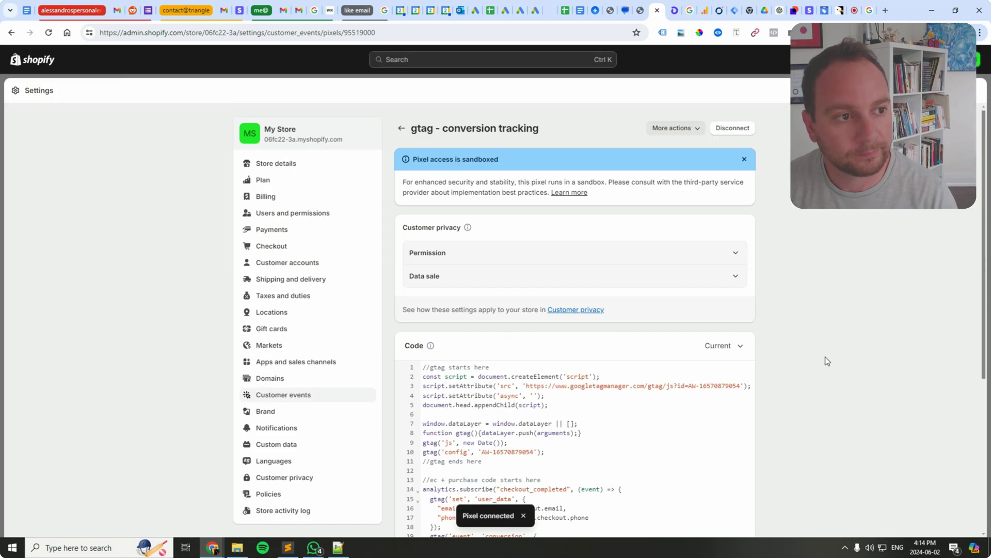
pyautogui.click(975, 92)
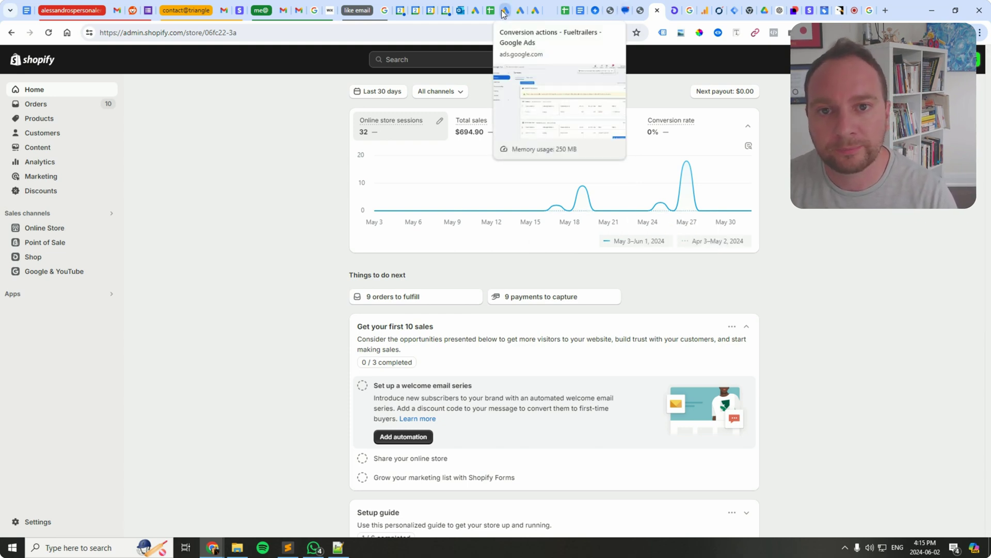
# - Check the conversion ID and Purchase - Shopify label under the Google Tag Manager setup option
pyautogui.click(476, 11)
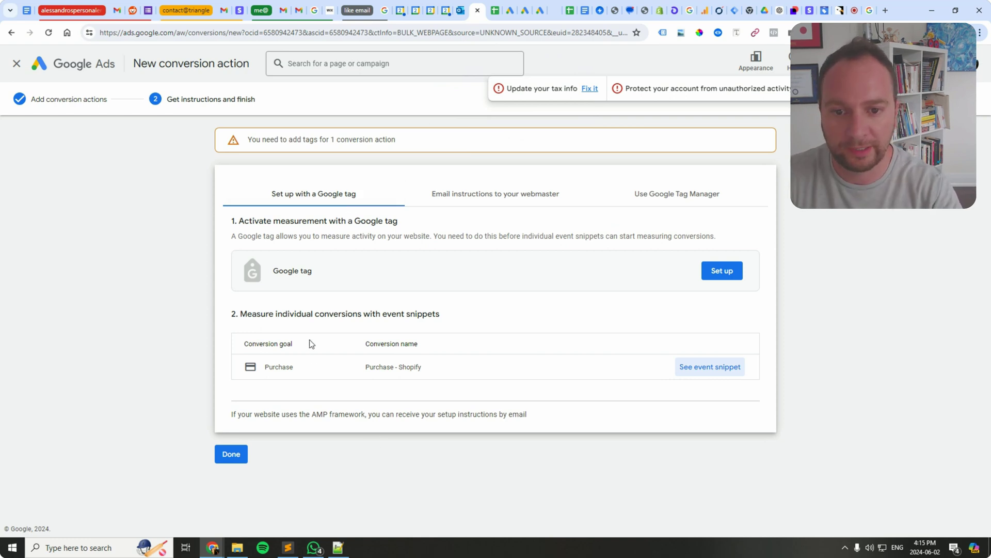
pyautogui.click(683, 200)
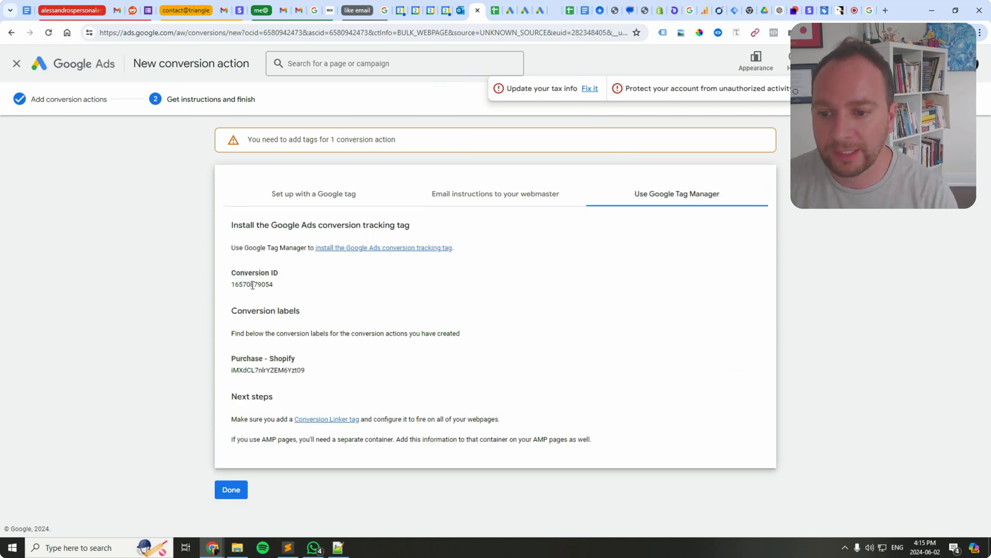
pyautogui.doubleClick(255, 284)
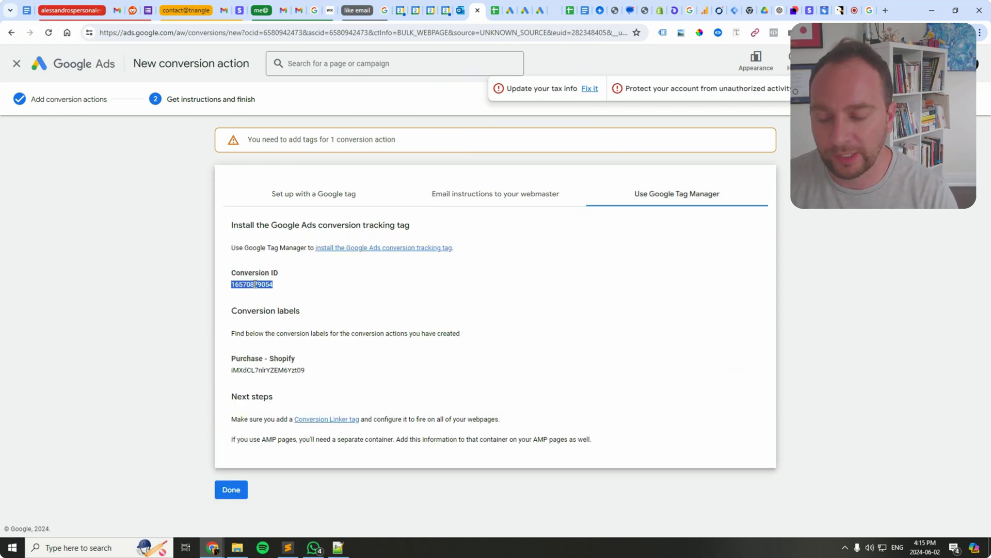
pyautogui.doubleClick(257, 370)
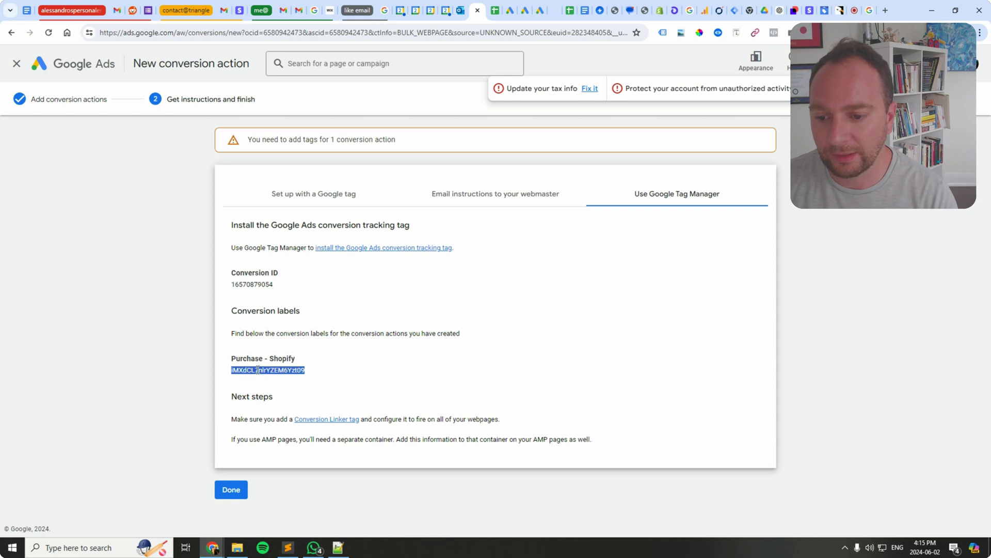
pyautogui.doubleClick(252, 284)
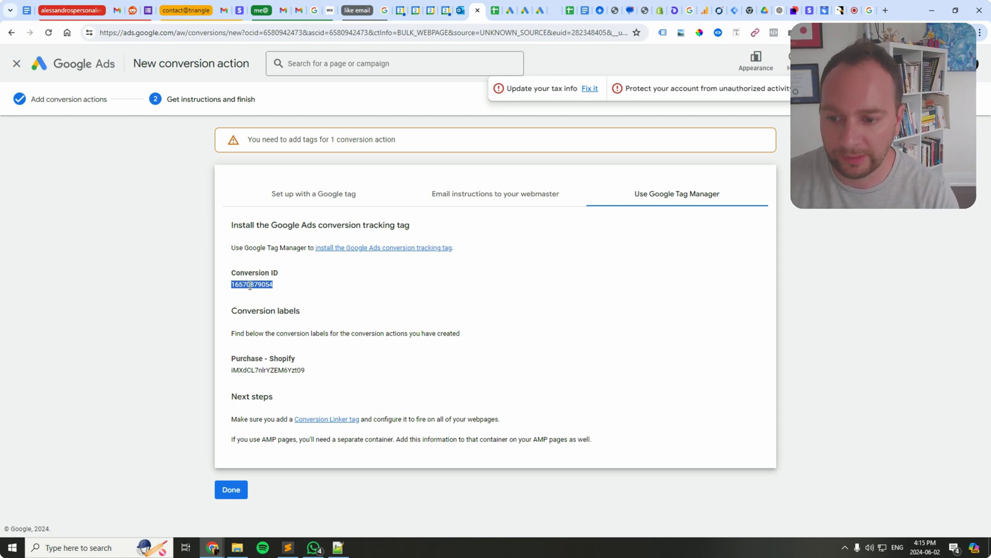
pyautogui.doubleClick(261, 371)
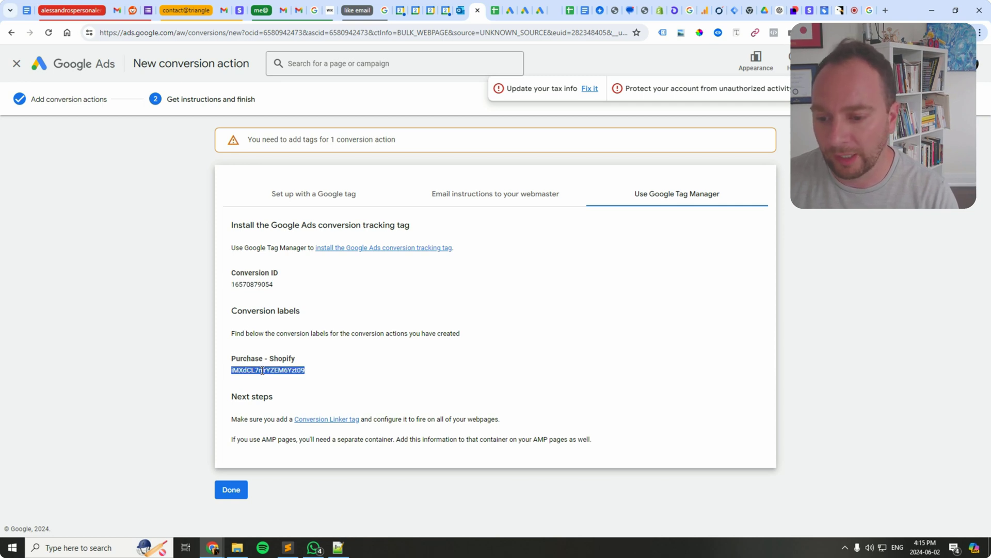
pyautogui.click(348, 376)
pyautogui.doubleClick(287, 370)
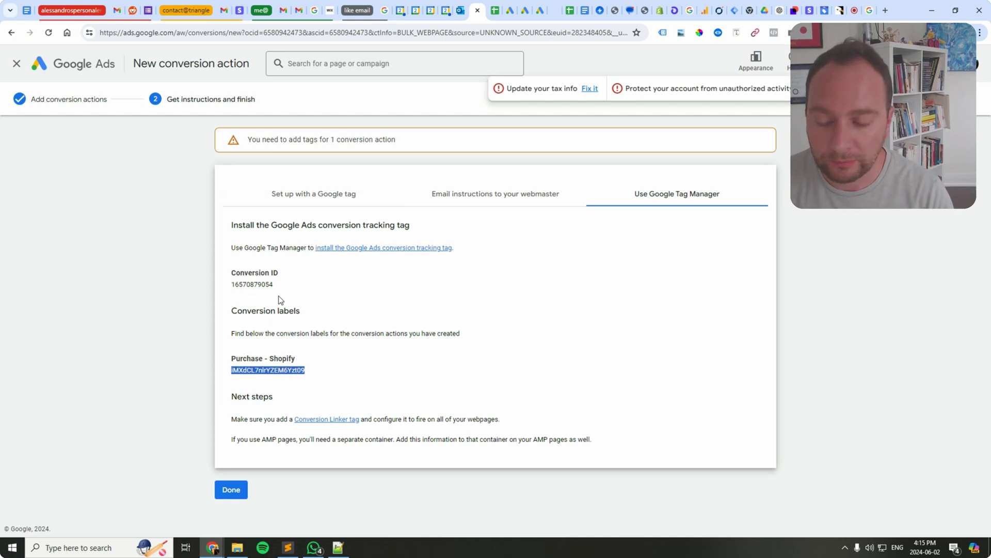
# - Copy the Purchase - Shopify event snippet from the Google tag setup instructions
pyautogui.click(314, 201)
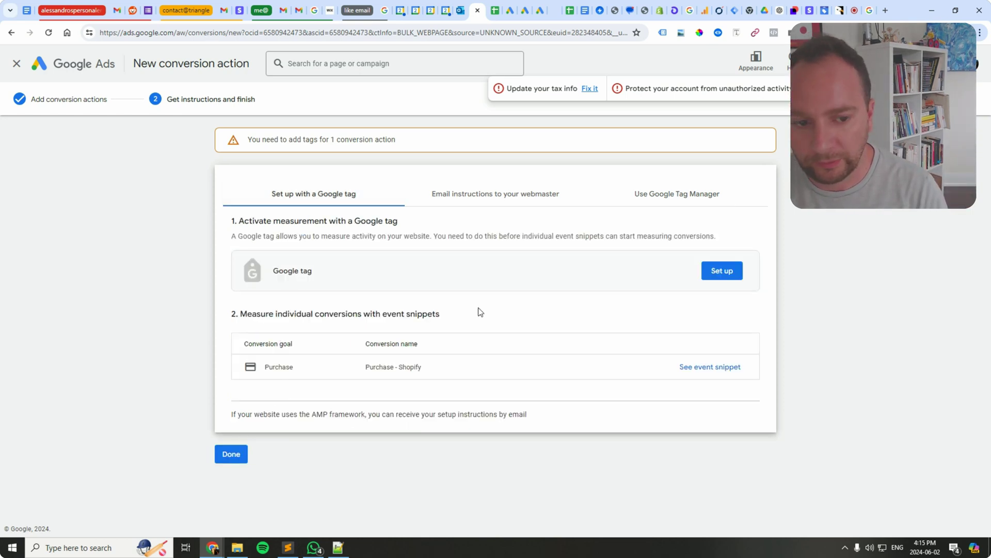
pyautogui.click(720, 368)
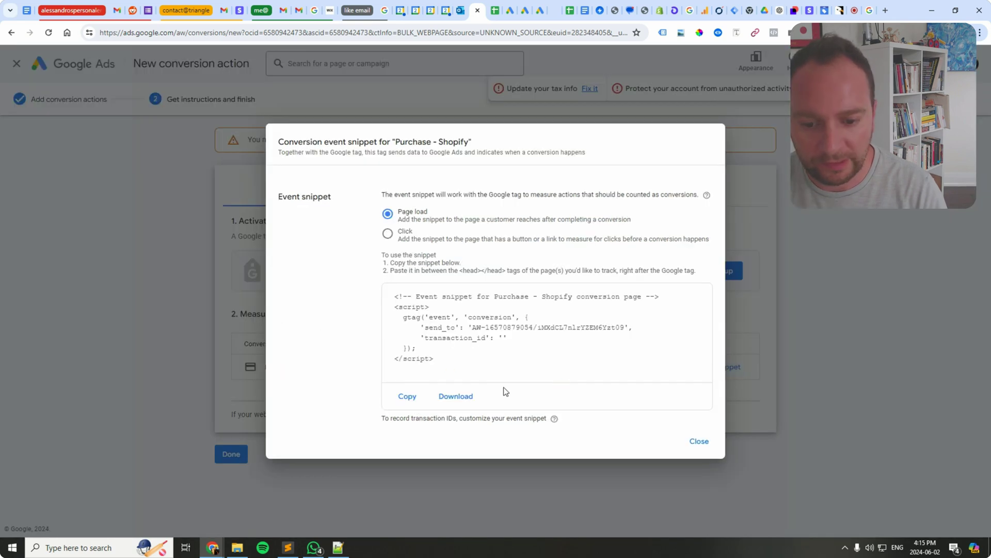
pyautogui.click(407, 398)
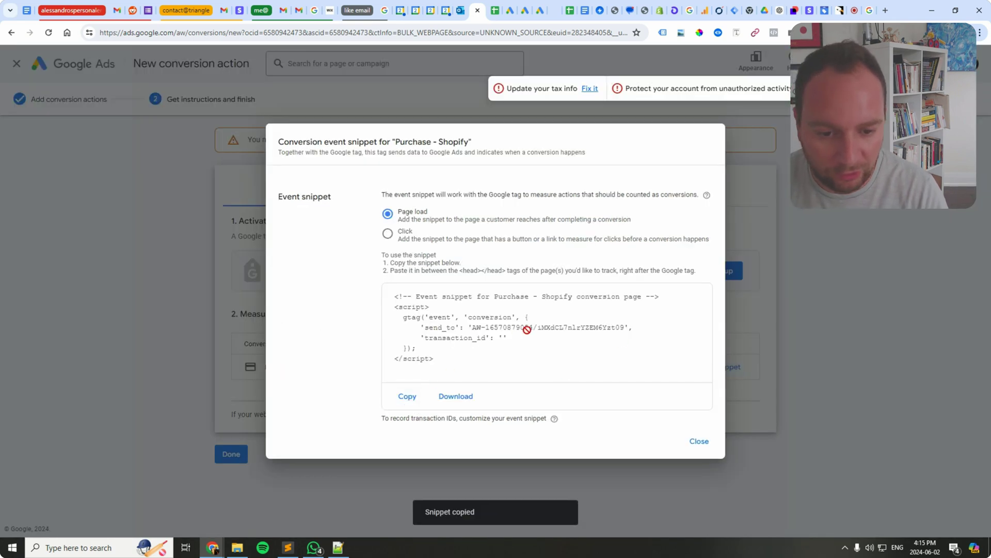
pyautogui.click(700, 442)
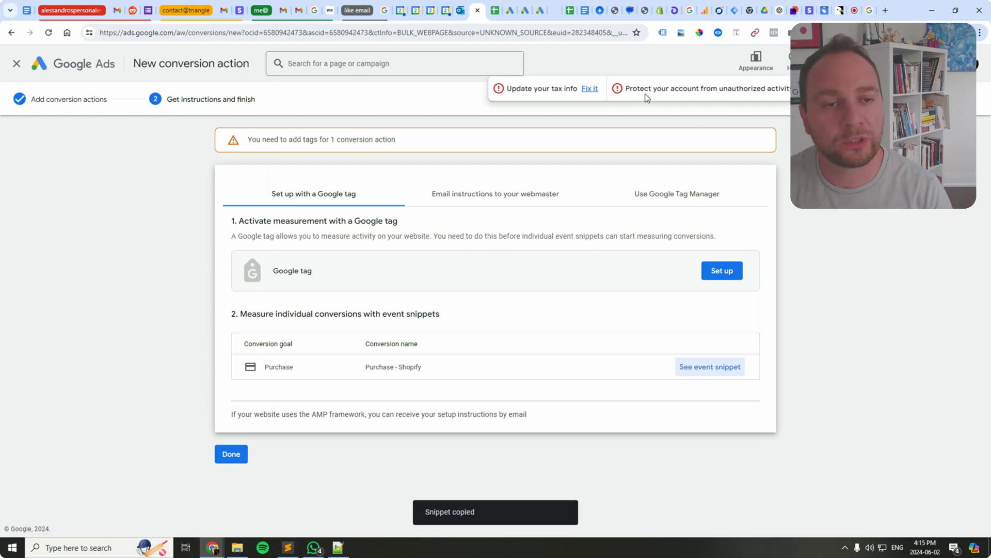
# - Confirm the gtag - conversion tracking pixel is Connected under Settings > Customer events, then return Home
pyautogui.click(660, 11)
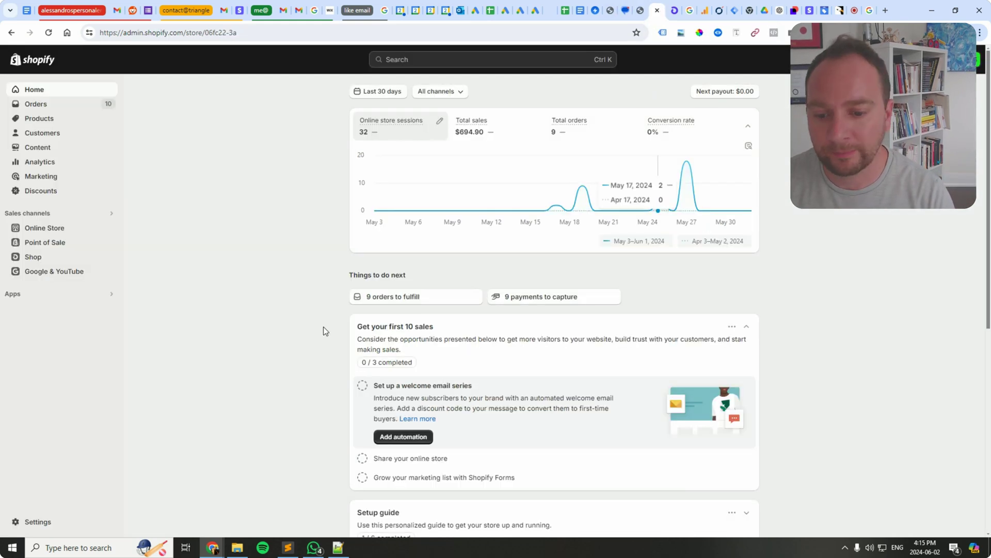
pyautogui.click(40, 524)
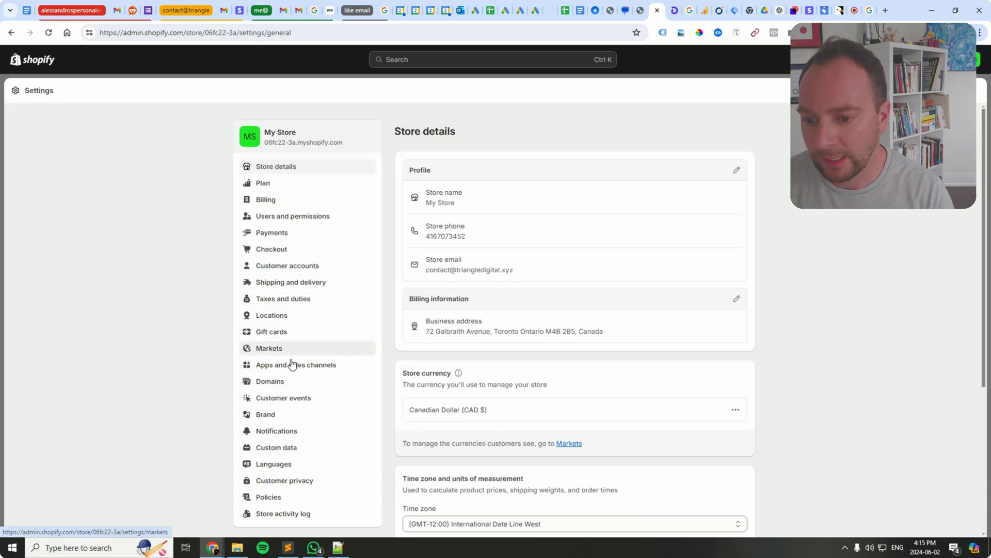
pyautogui.click(279, 405)
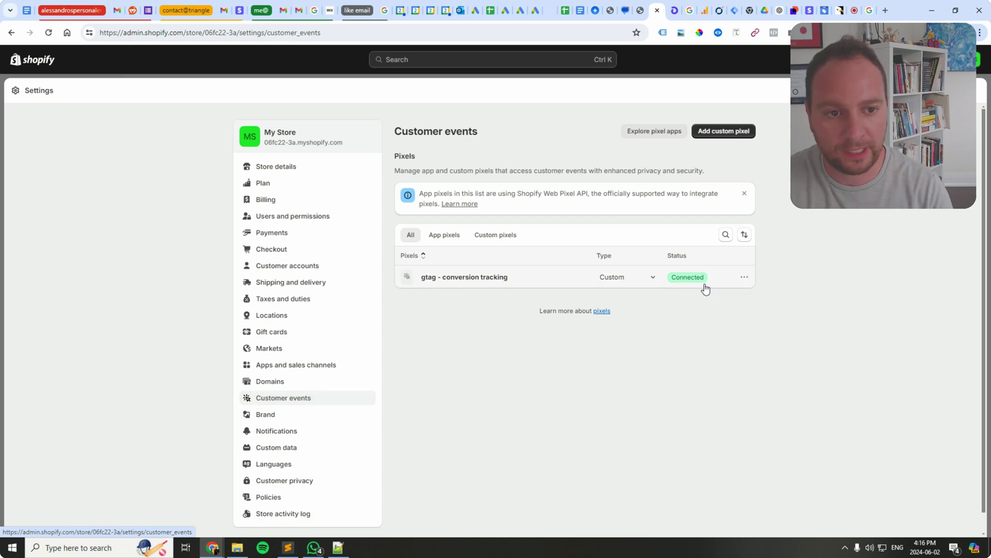
pyautogui.click(977, 97)
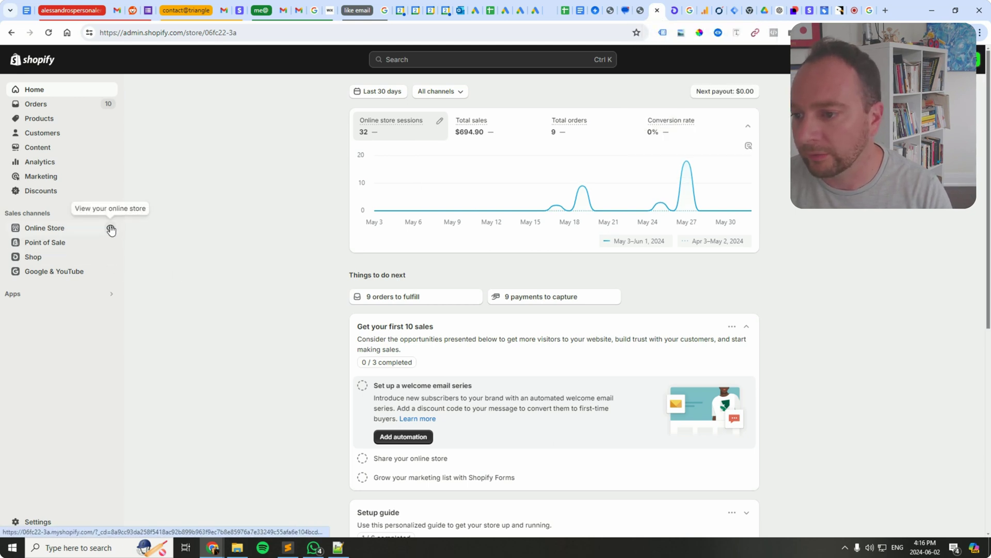
# - Open the online store and add Test product 1 to the cart
pyautogui.click(111, 229)
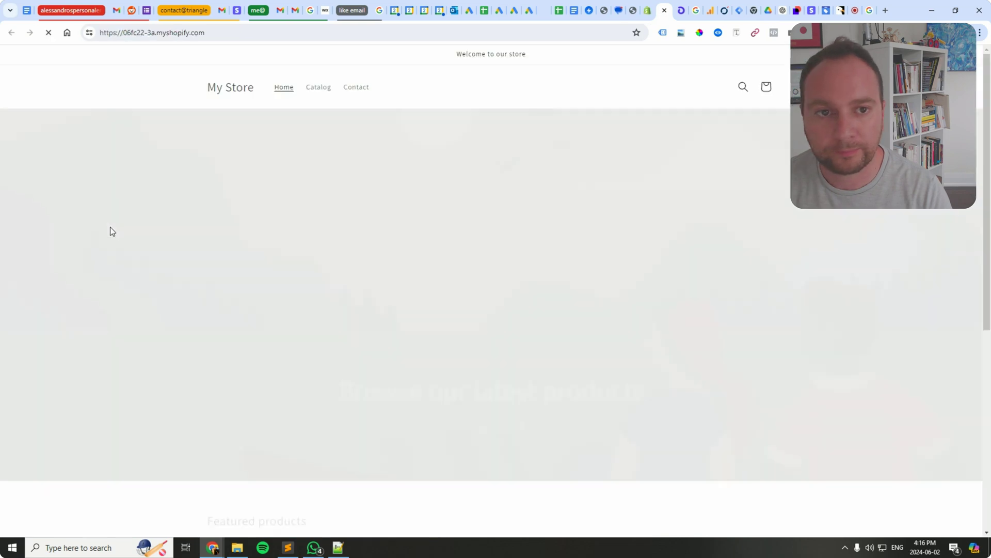
pyautogui.scroll(-6, 396, 325)
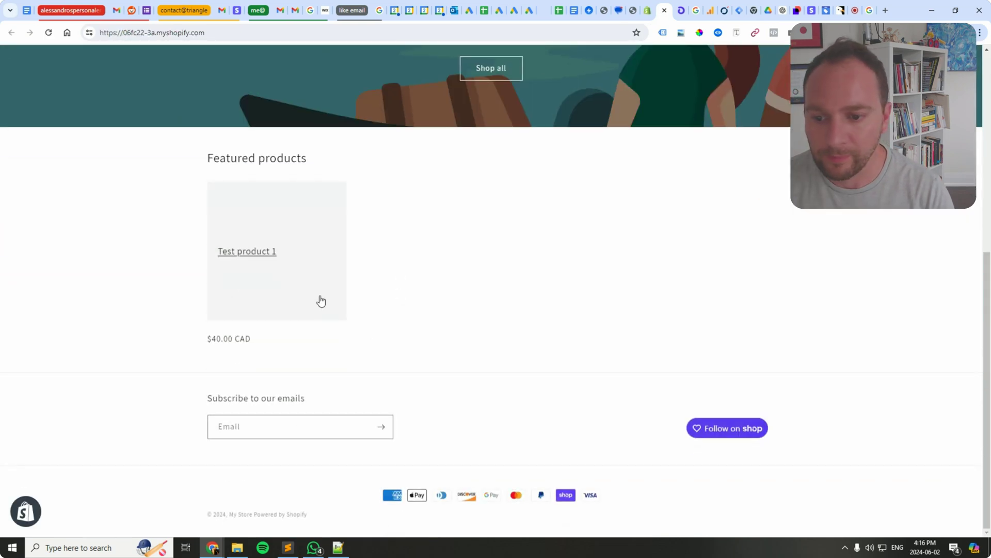
pyautogui.click(319, 299)
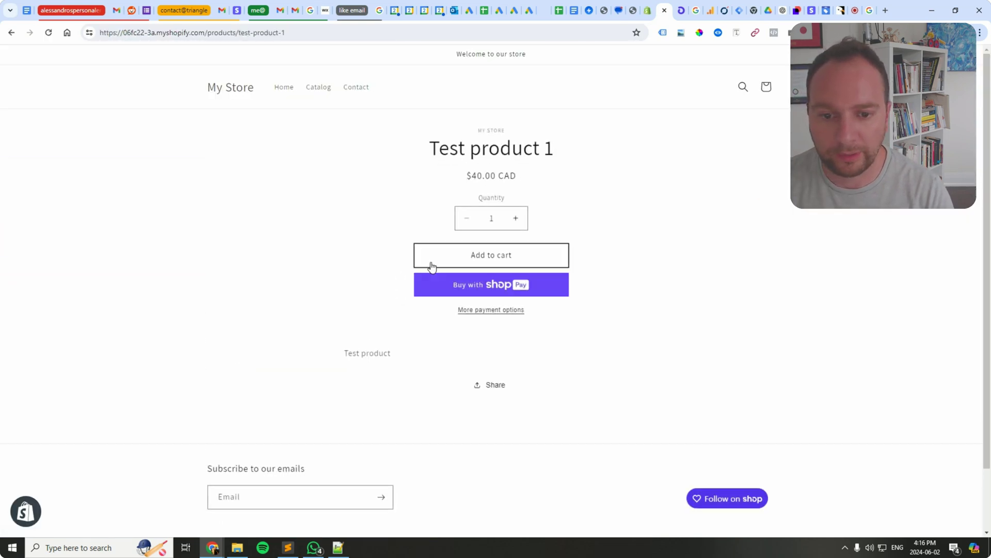
pyautogui.click(444, 266)
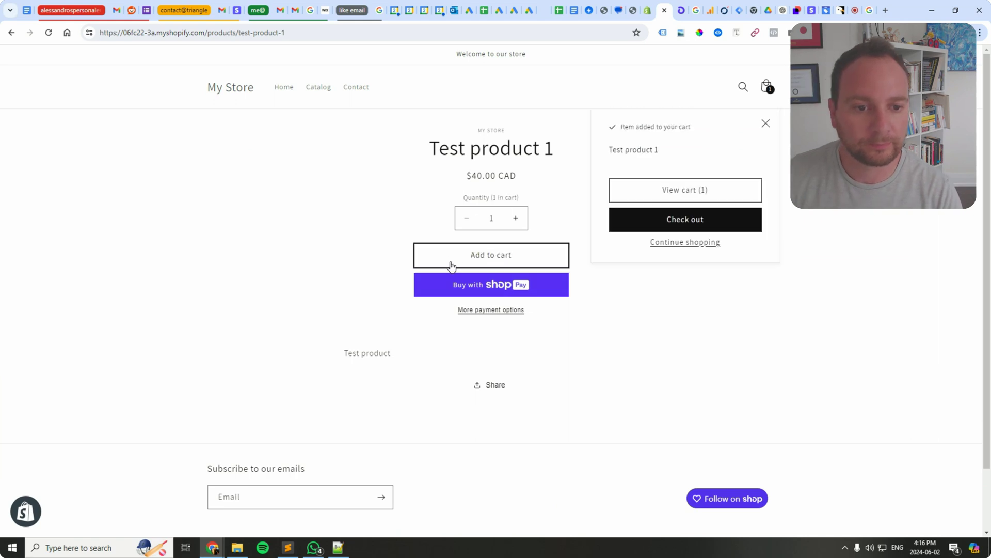
# - Enable Tag Assistant Legacy on the product page, reload it, and review the two detected Google tags
pyautogui.click(662, 33)
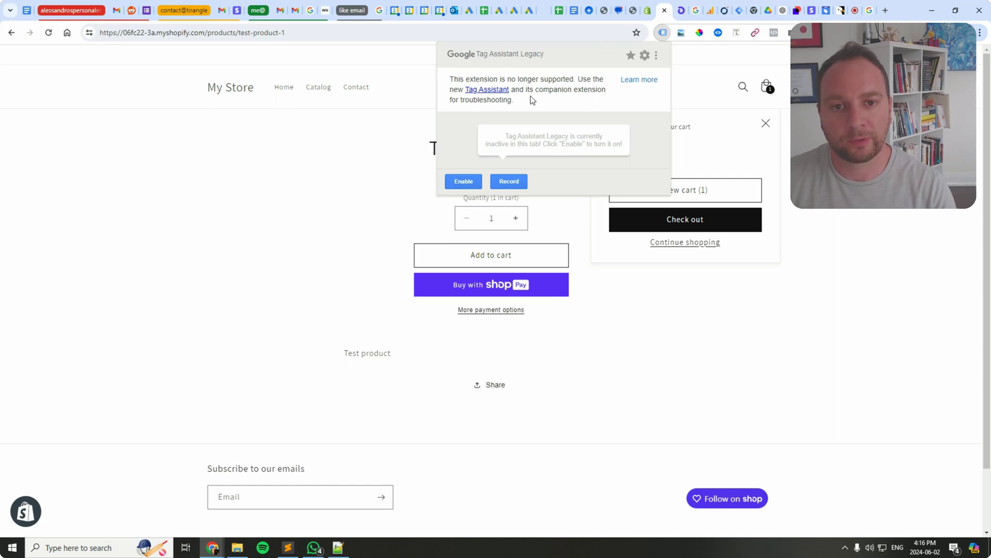
pyautogui.doubleClick(535, 54)
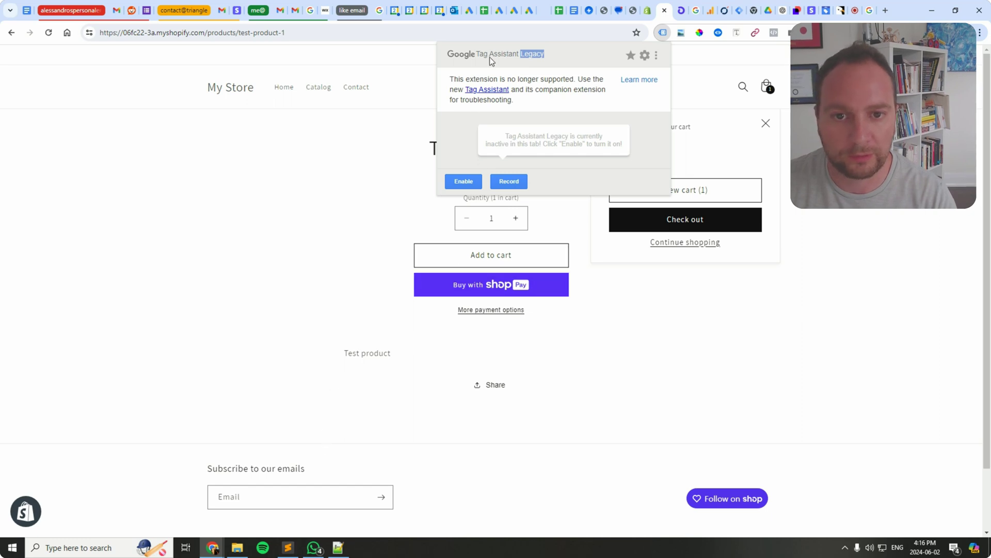
pyautogui.click(470, 185)
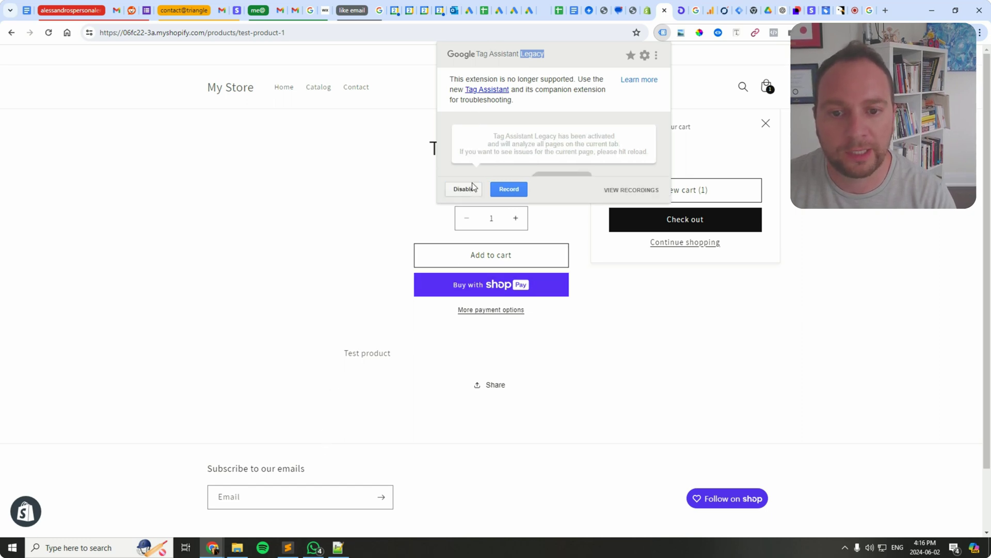
pyautogui.click(696, 94)
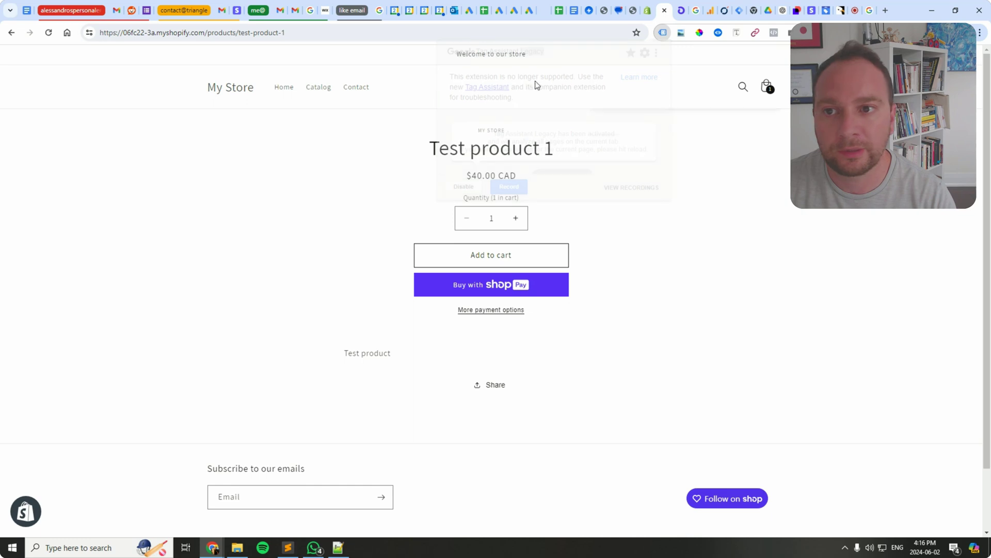
pyautogui.click(48, 33)
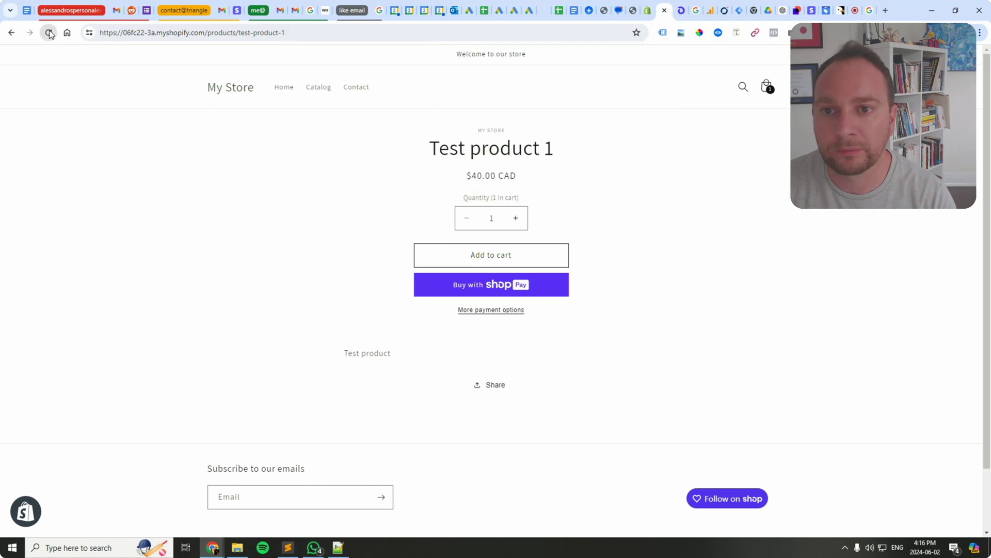
pyautogui.click(662, 34)
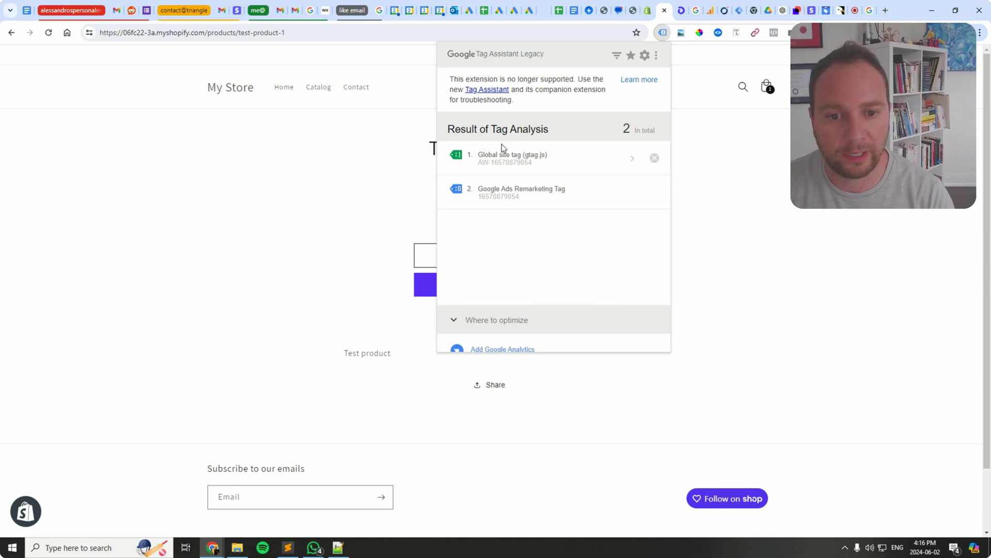
pyautogui.click(775, 192)
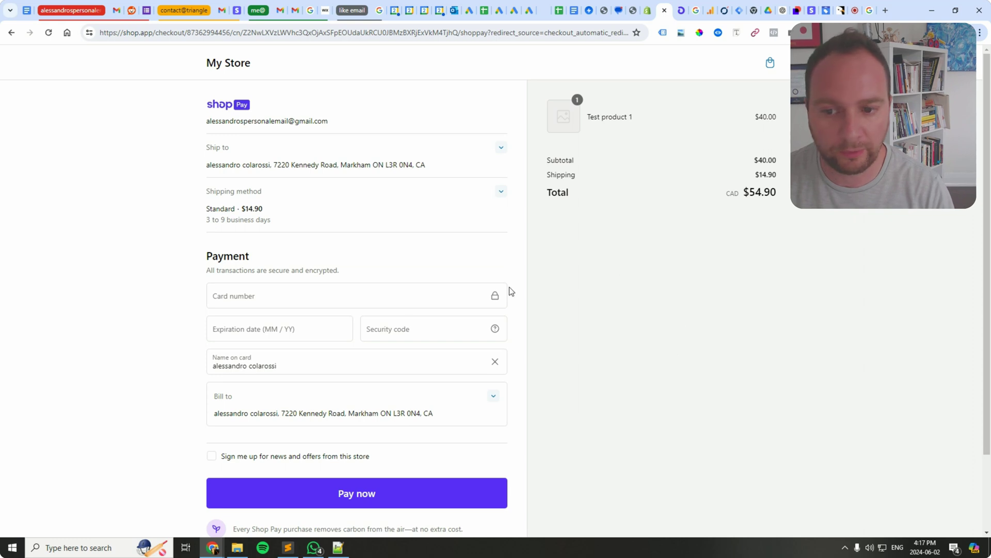
# - Open Chrome DevTools on the checkout page, resize it, and show the Network panel
pyautogui.rightClick(599, 285)
pyautogui.scroll(-3, 623, 271)
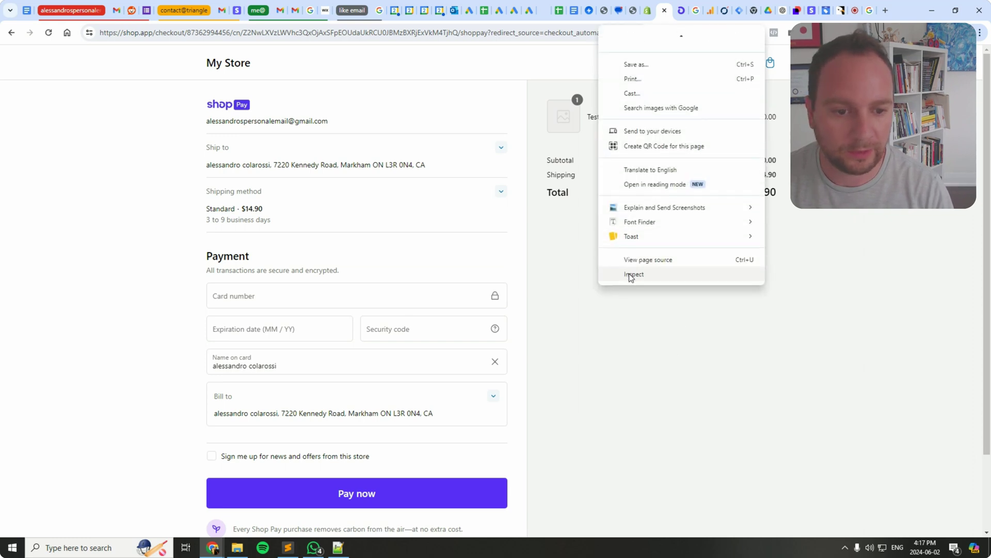
pyautogui.click(630, 277)
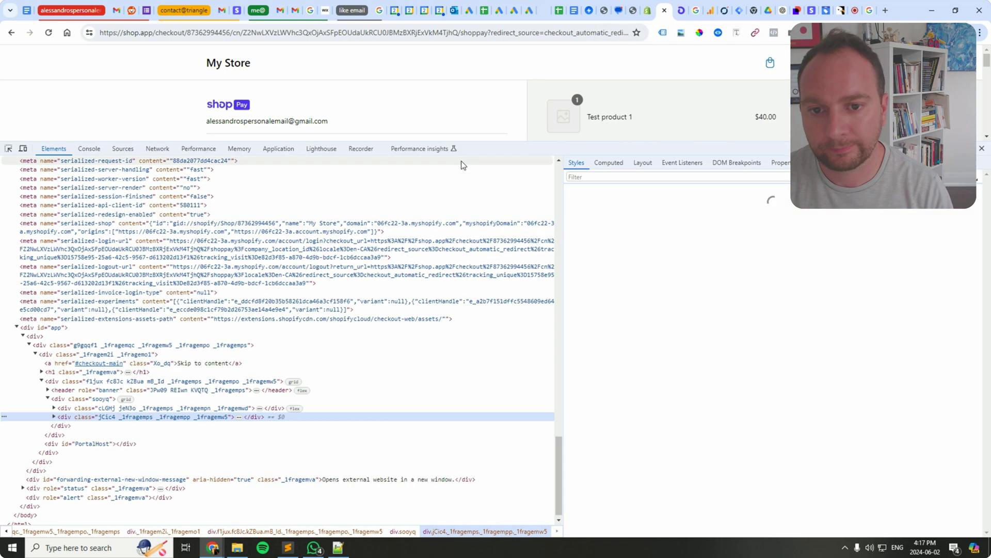
pyautogui.moveTo(473, 144); pyautogui.dragTo(471, 306)
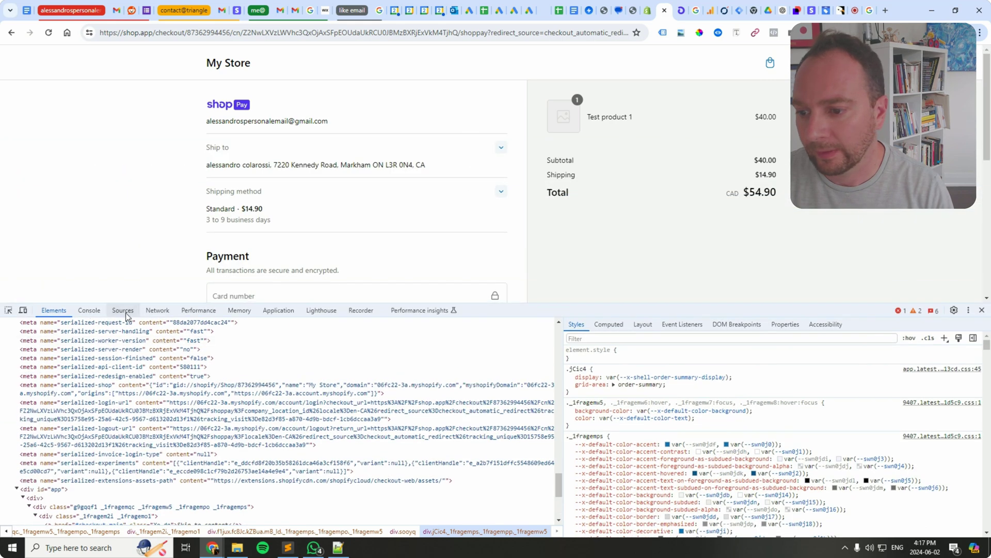
pyautogui.click(162, 311)
pyautogui.scroll(-3, 266, 235)
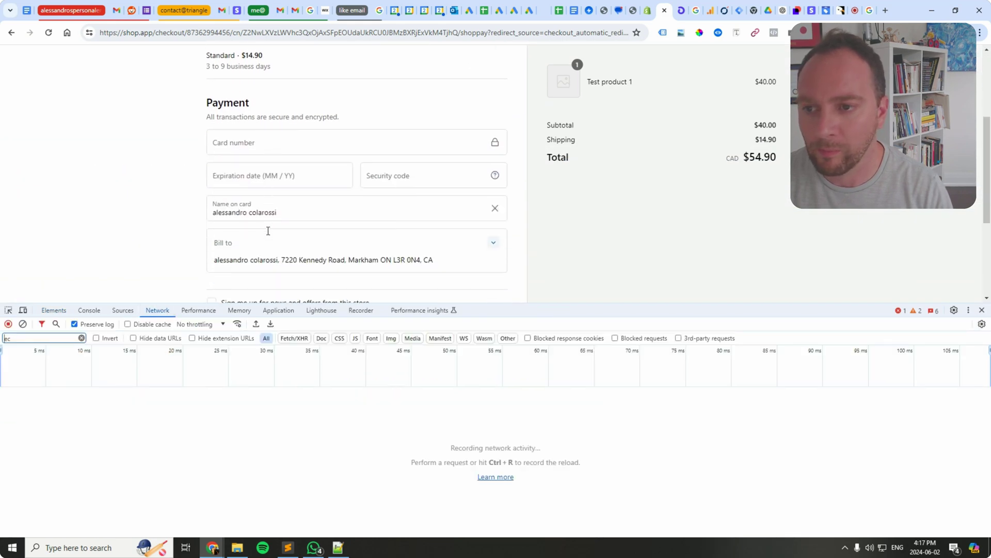
# - Copy the send_to conversion label from Sublime Text and paste it into the Network filter box
pyautogui.click(287, 548)
pyautogui.doubleClick(199, 380)
pyautogui.rightClick(202, 380)
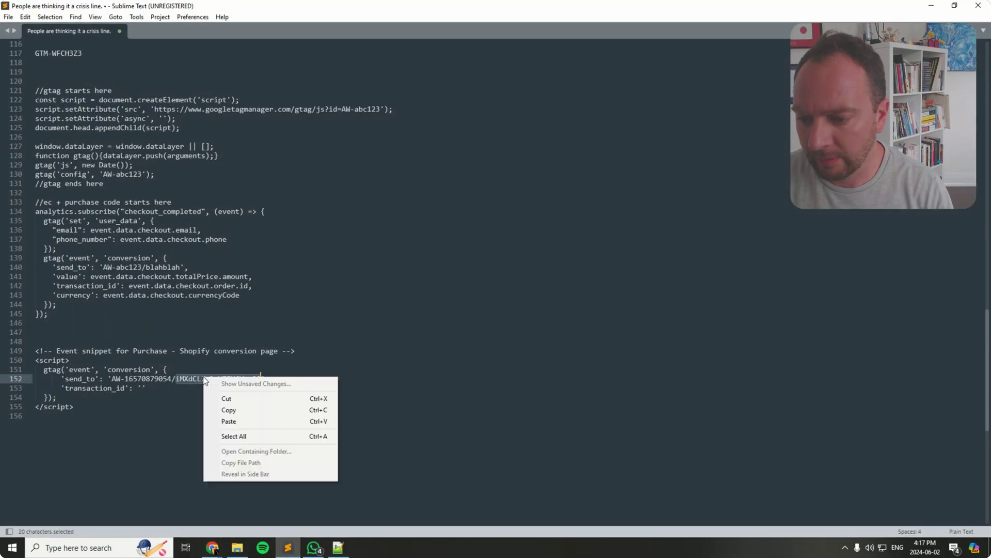
pyautogui.click(226, 409)
pyautogui.hotkey('alt', 'Tab')
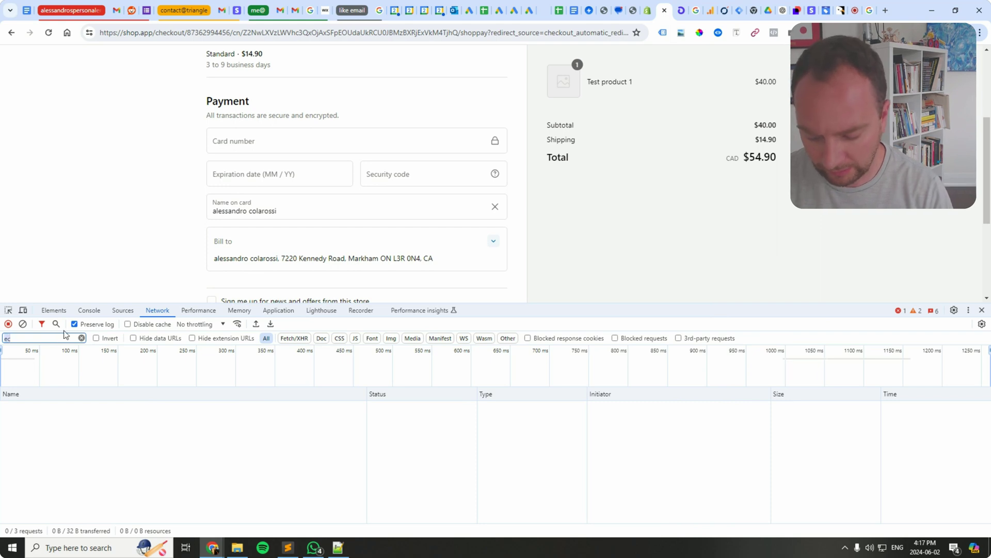
pyautogui.hotkey('ctrl', 'v')
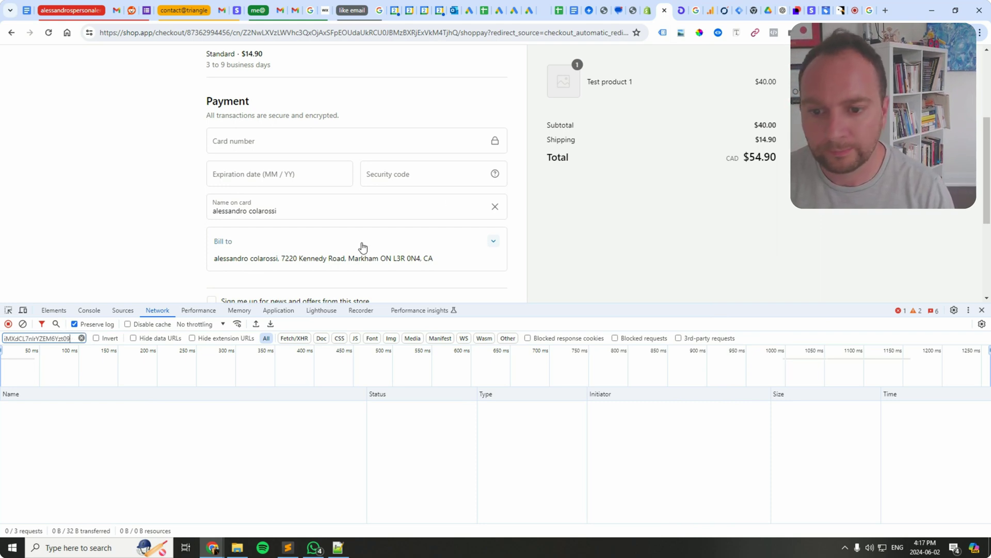
pyautogui.scroll(2, 448, 201)
pyautogui.scroll(-5, 309, 204)
pyautogui.scroll(-2, 309, 205)
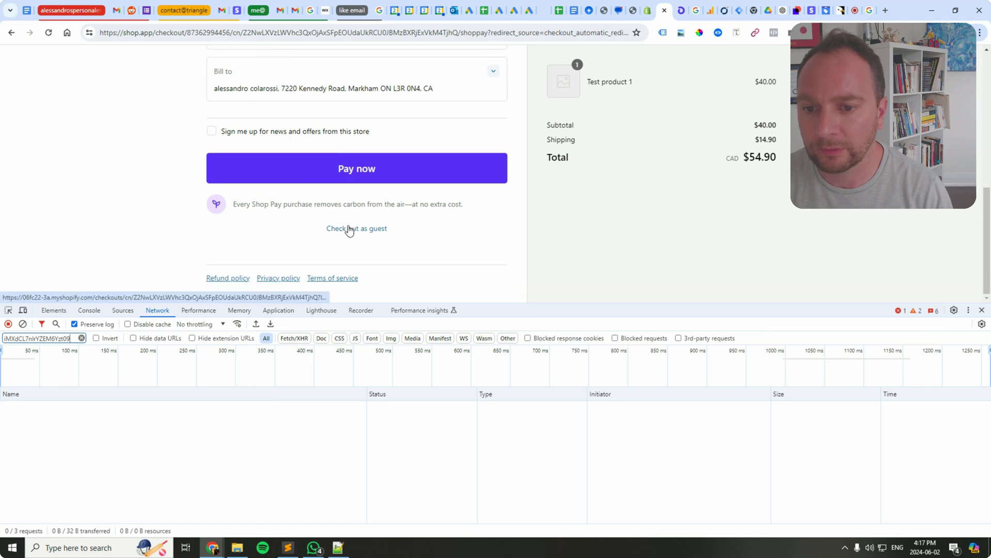
# - Continue the checkout as a guest and choose Cash on Delivery as the payment method
pyautogui.click(346, 228)
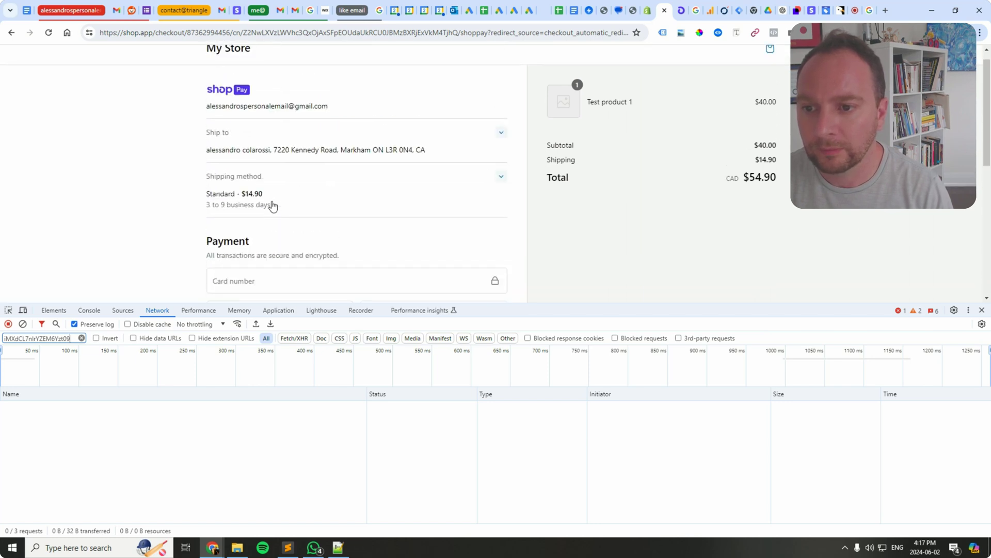
pyautogui.scroll(-5, 272, 207)
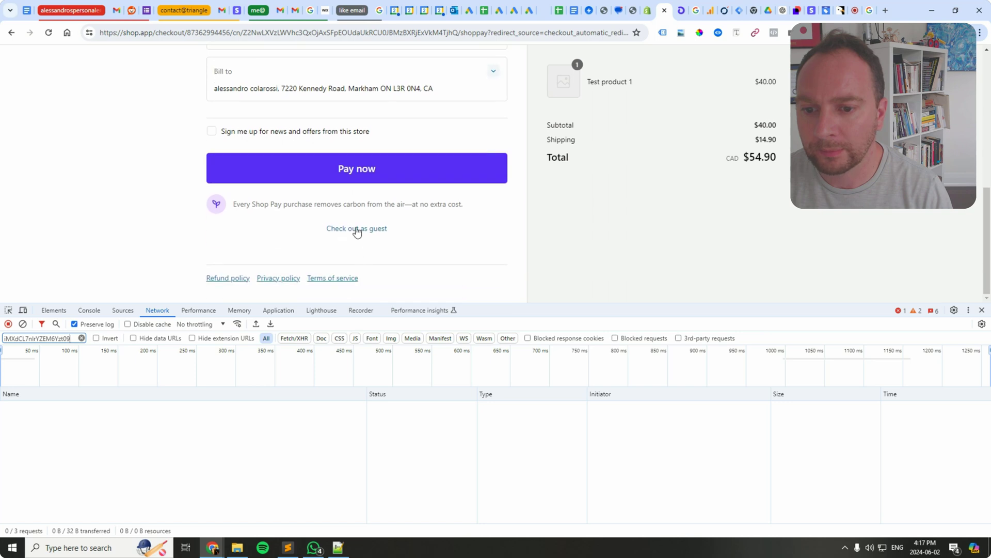
pyautogui.click(357, 231)
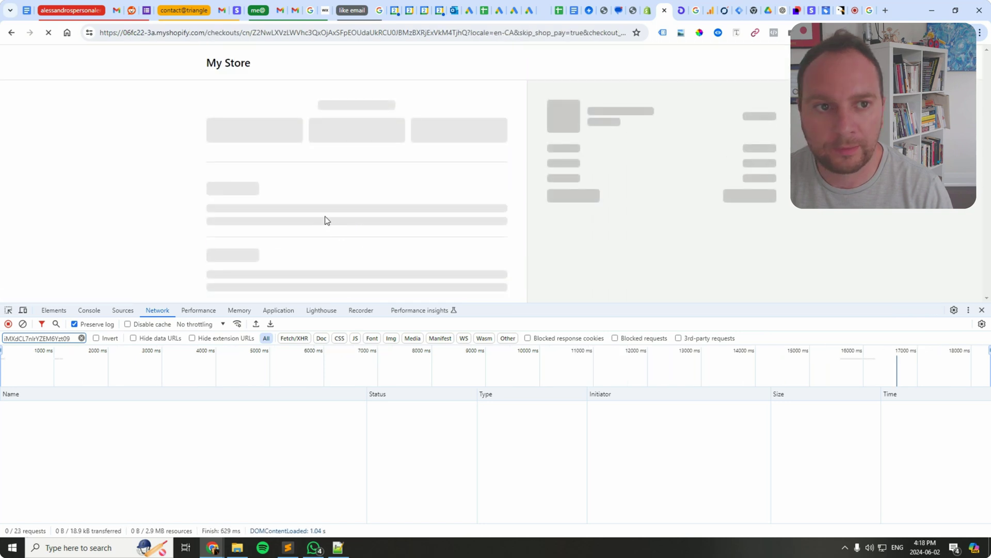
pyautogui.scroll(-1, 326, 208)
pyautogui.scroll(-10, 326, 208)
pyautogui.click(264, 178)
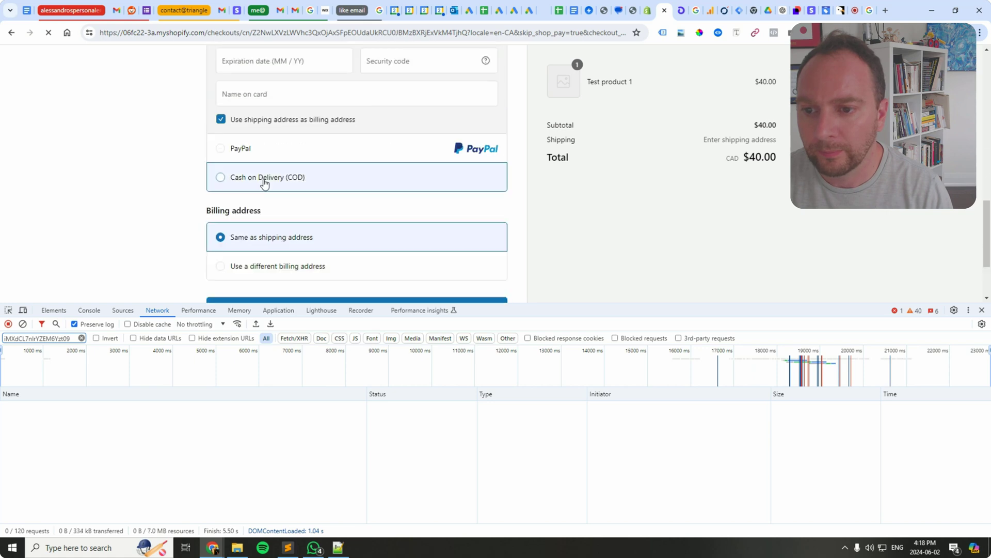
pyautogui.scroll(-2, 276, 173)
pyautogui.scroll(8, 268, 171)
pyautogui.scroll(1, 253, 149)
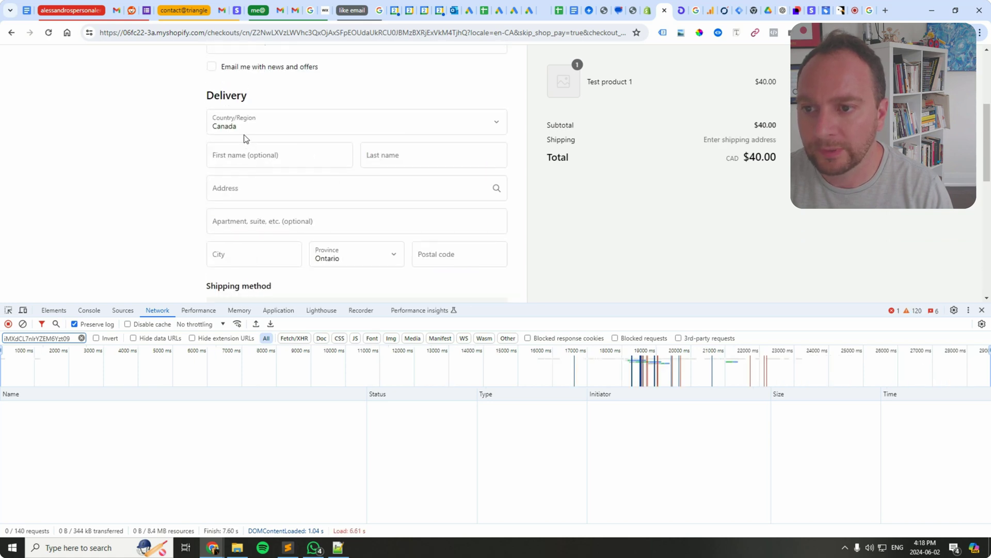
# - Autofill the delivery address from the saved entry for local delivery
pyautogui.click(244, 150)
pyautogui.click(279, 189)
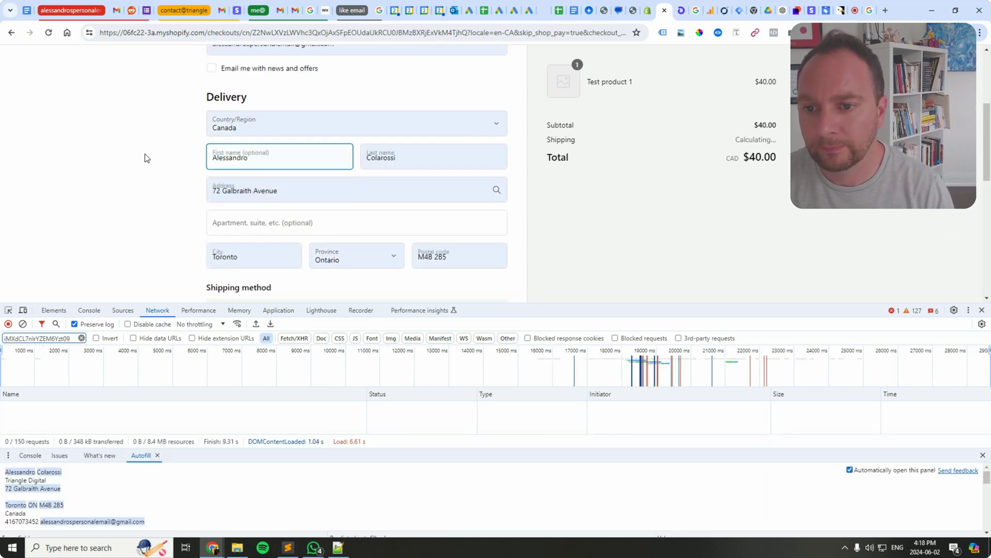
pyautogui.scroll(3, 171, 162)
pyautogui.scroll(-3, 207, 157)
pyautogui.scroll(-1, 211, 155)
pyautogui.click(982, 455)
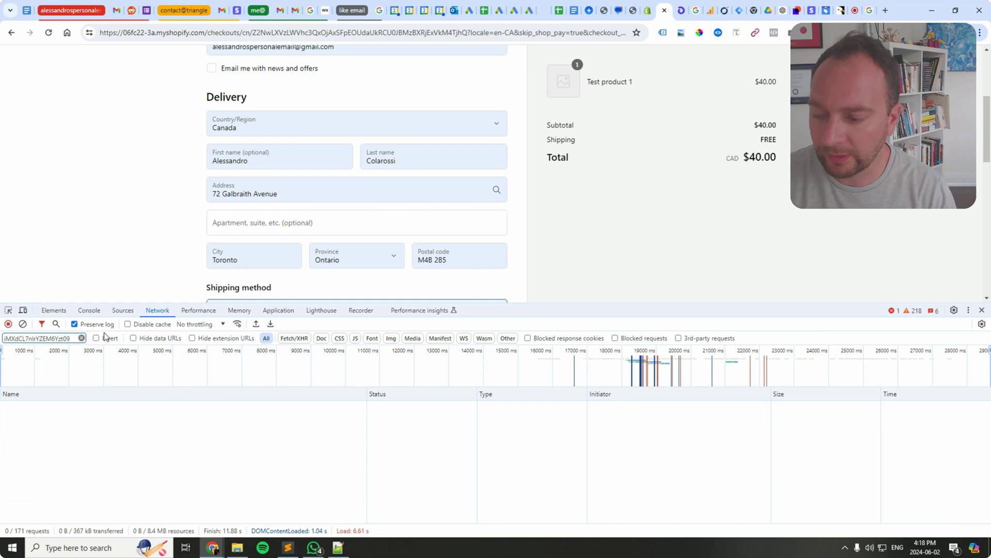
pyautogui.click(67, 339)
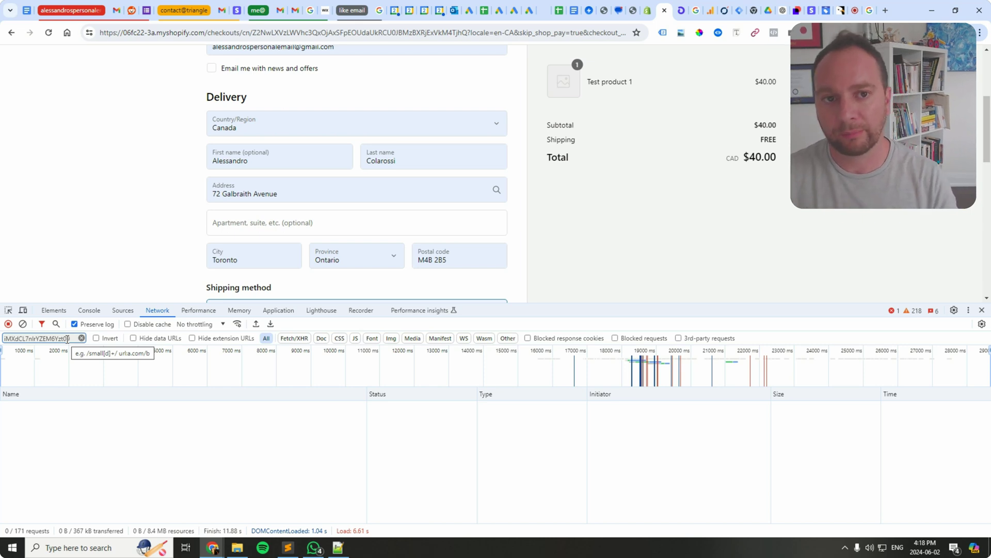
pyautogui.scroll(1, 535, 181)
pyautogui.scroll(-6, 542, 190)
pyautogui.scroll(-2, 425, 214)
pyautogui.scroll(5, 376, 215)
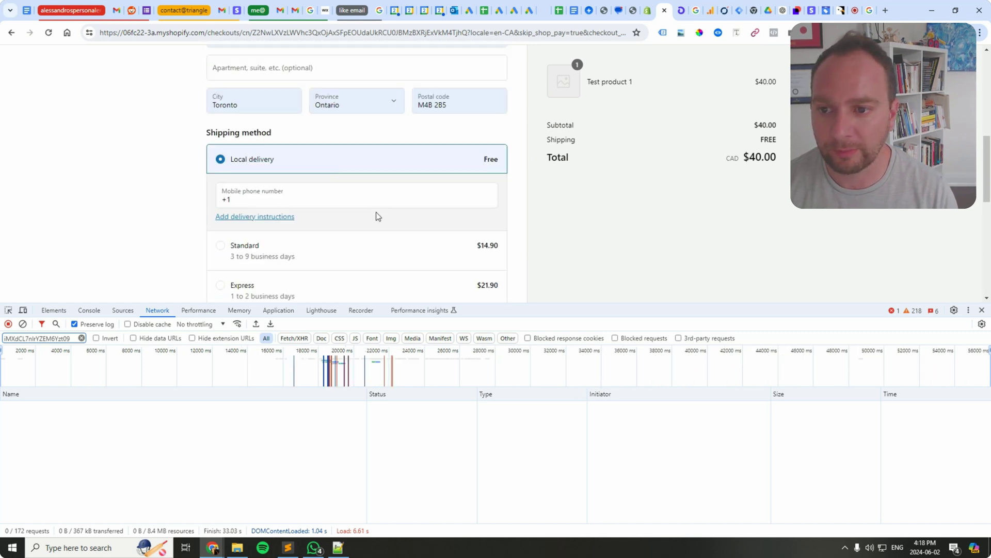
pyautogui.scroll(-1, 343, 221)
# - Fill in the saved mobile phone number and complete the test order
pyautogui.click(250, 193)
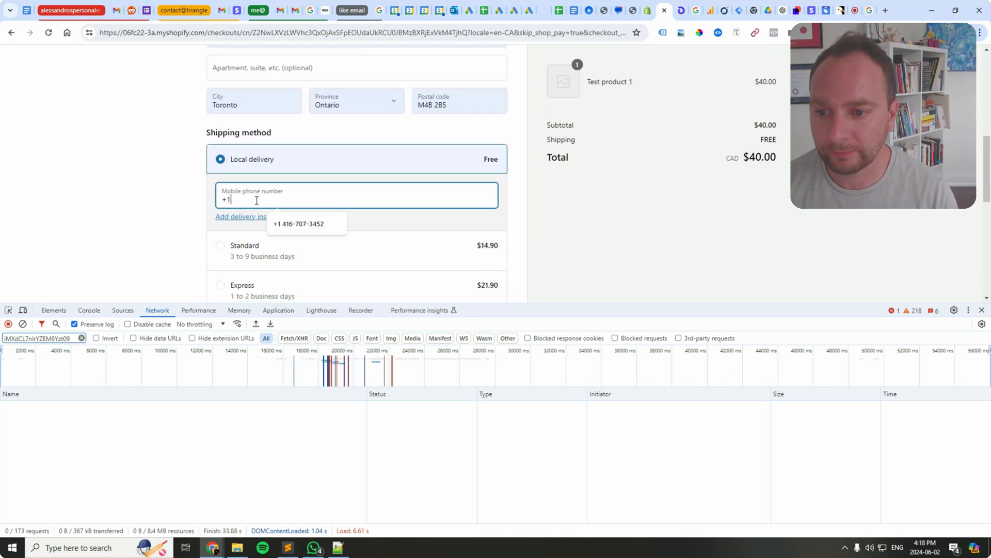
pyautogui.click(283, 221)
pyautogui.scroll(-4, 212, 210)
pyautogui.scroll(-3, 212, 210)
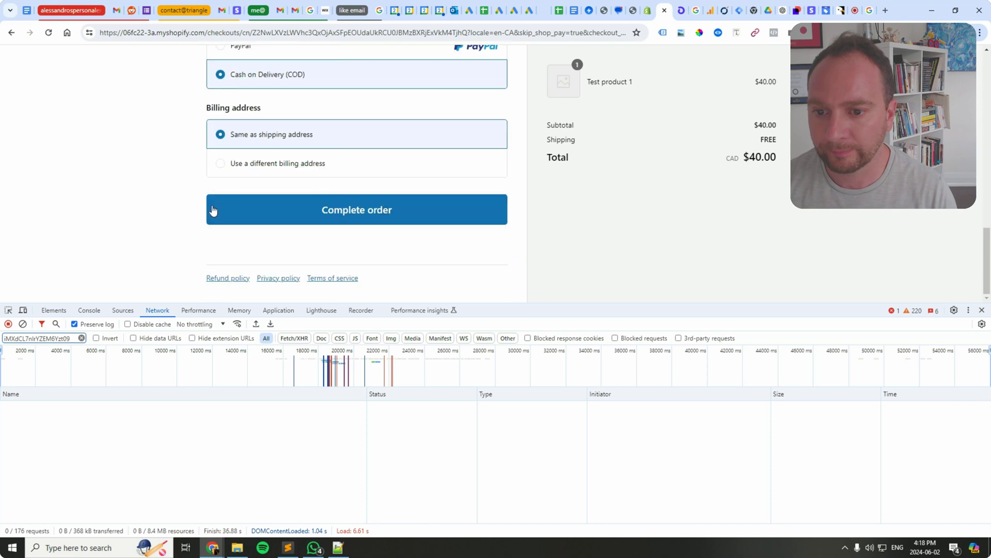
pyautogui.click(319, 209)
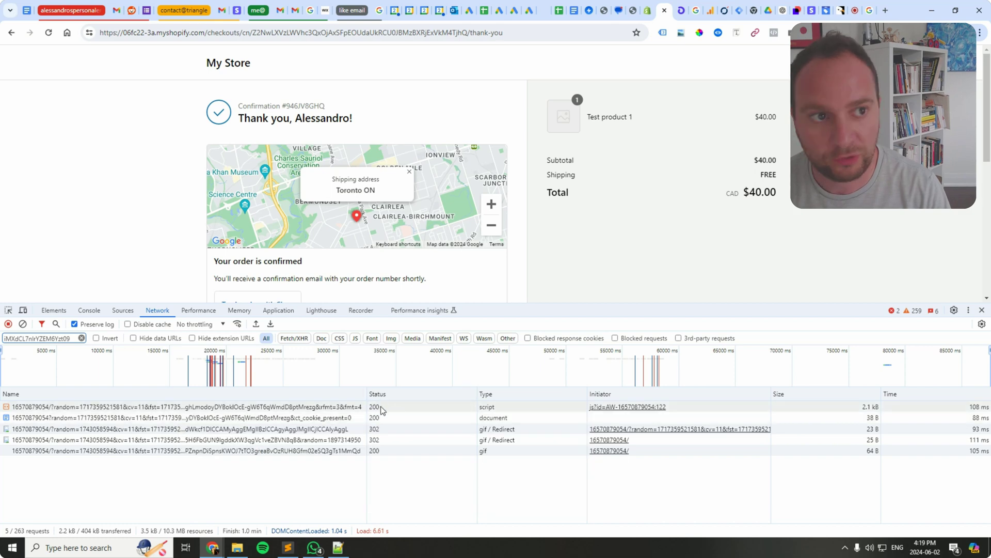
pyautogui.click(887, 11)
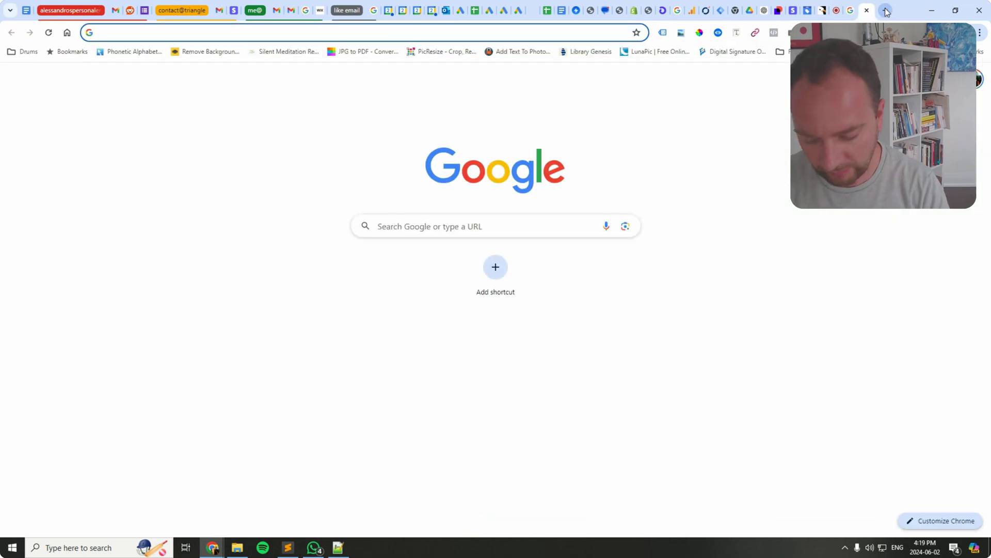
pyautogui.write('statuys')
pyautogui.press('BackSpace')
pyautogui.press('BackSpace')
pyautogui.write('s')
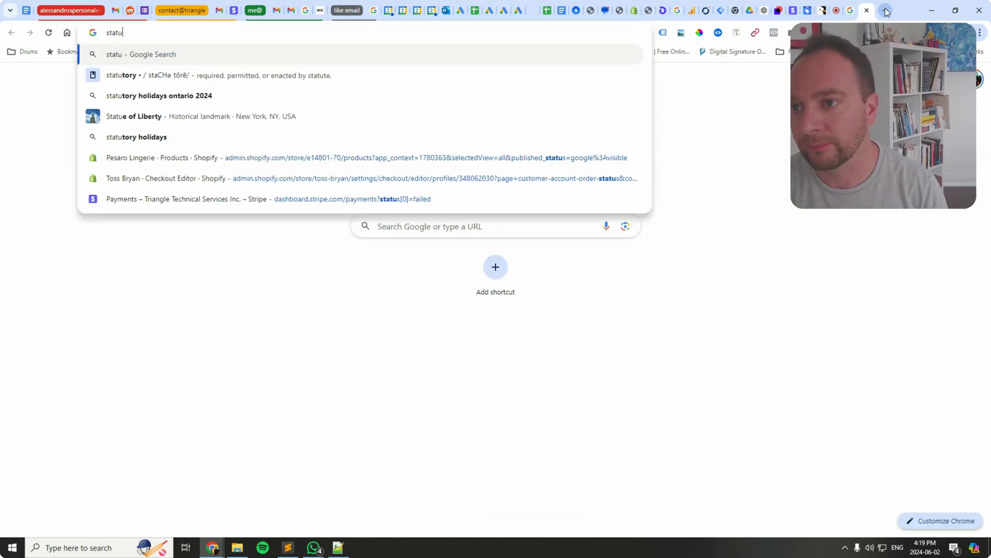
pyautogui.write(' 200')
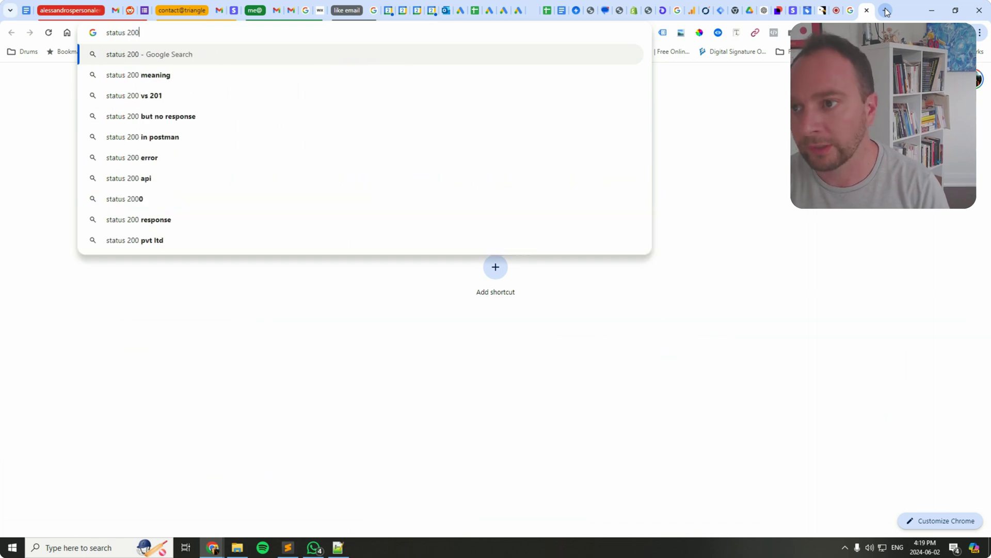
pyautogui.press('Return')
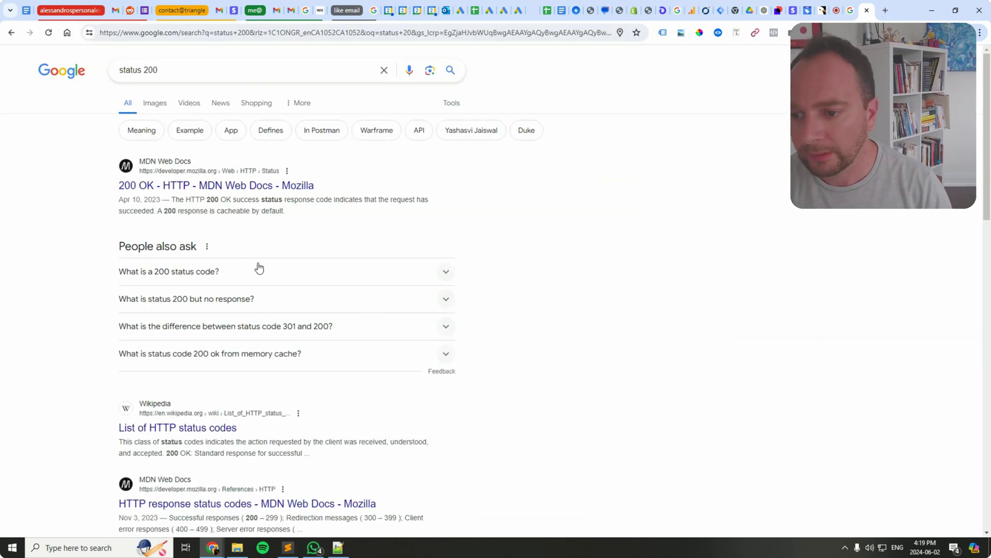
pyautogui.click(256, 269)
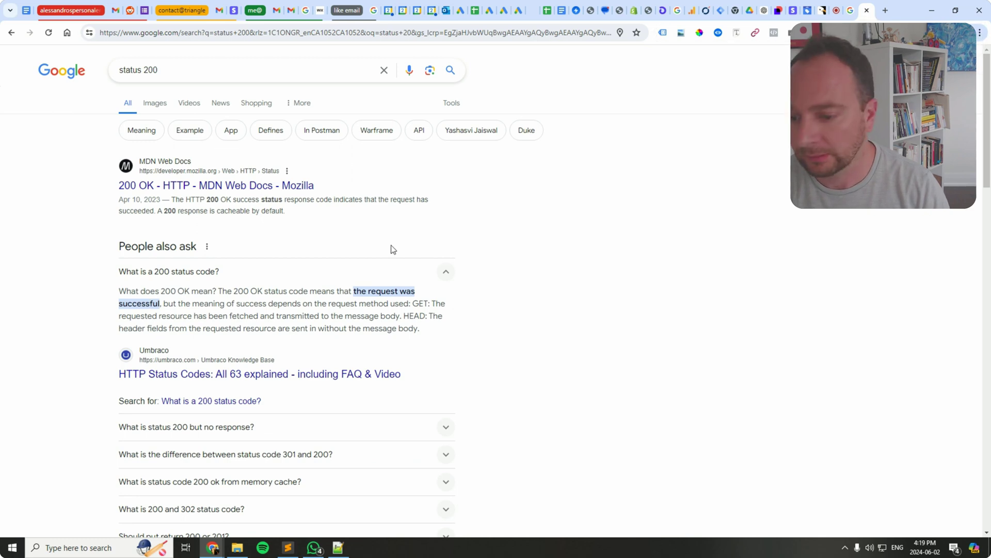
# - Close the search tab and view the first conversion request's headers (200 OK) in an enlarged panel
pyautogui.click(868, 12)
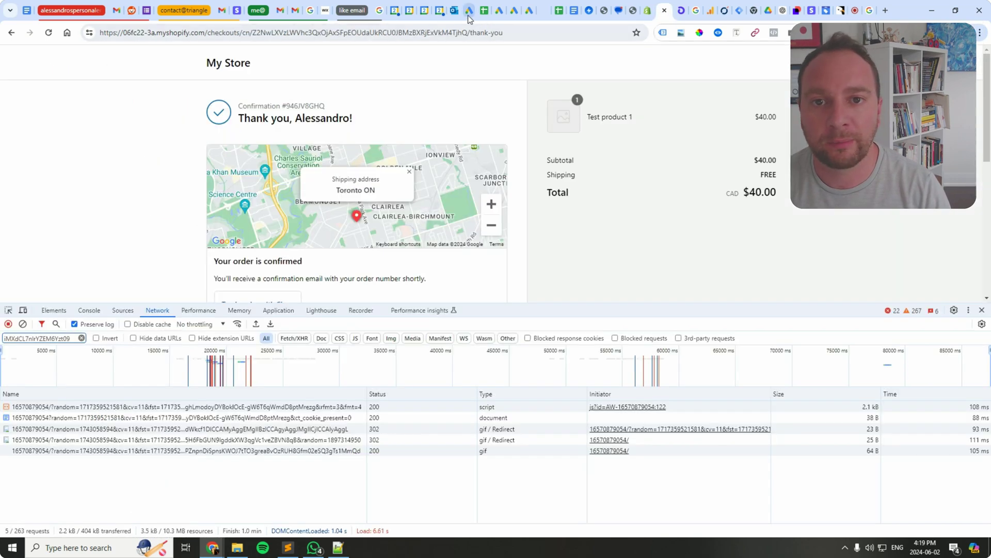
pyautogui.click(322, 409)
pyautogui.scroll(-2, 251, 506)
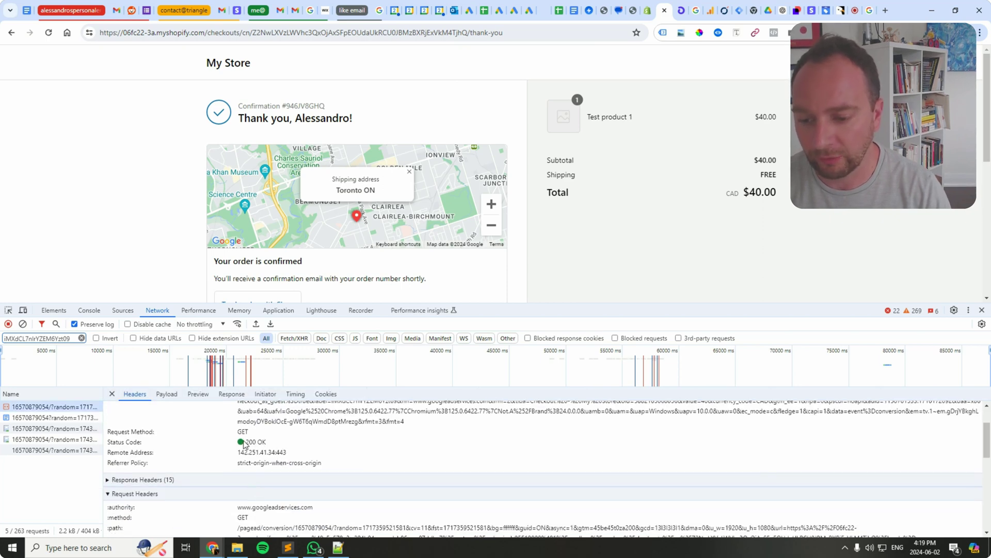
pyautogui.moveTo(709, 303); pyautogui.dragTo(710, 261)
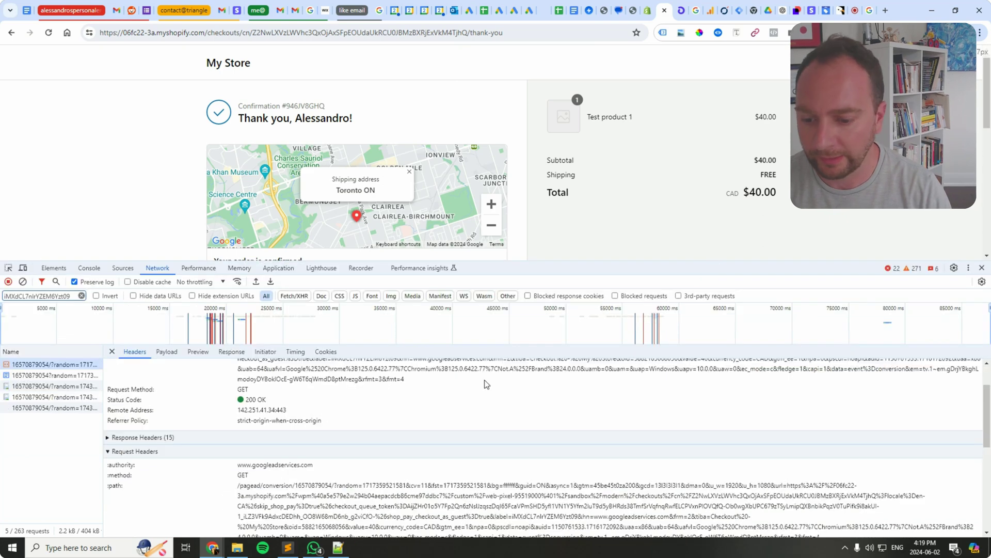
pyautogui.scroll(-2, 457, 475)
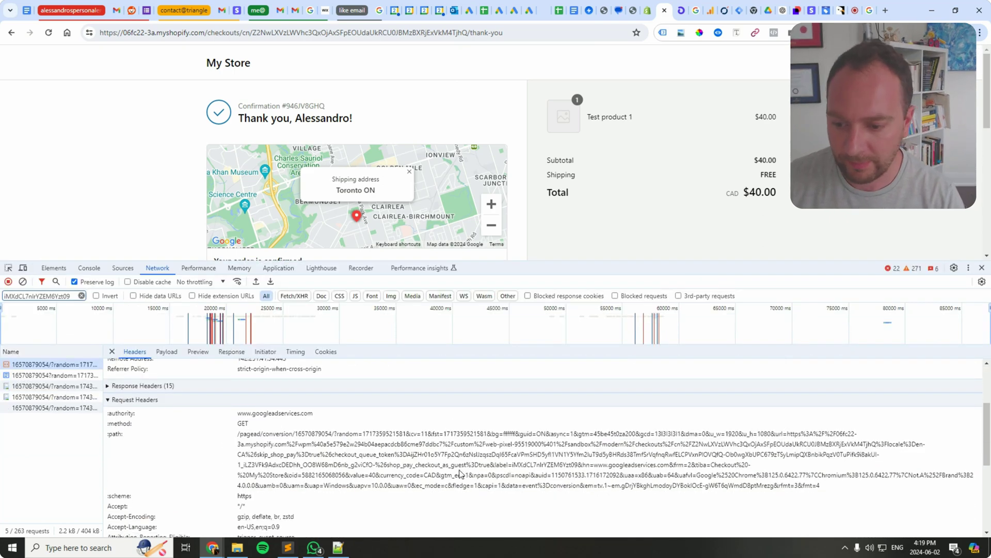
pyautogui.click(662, 33)
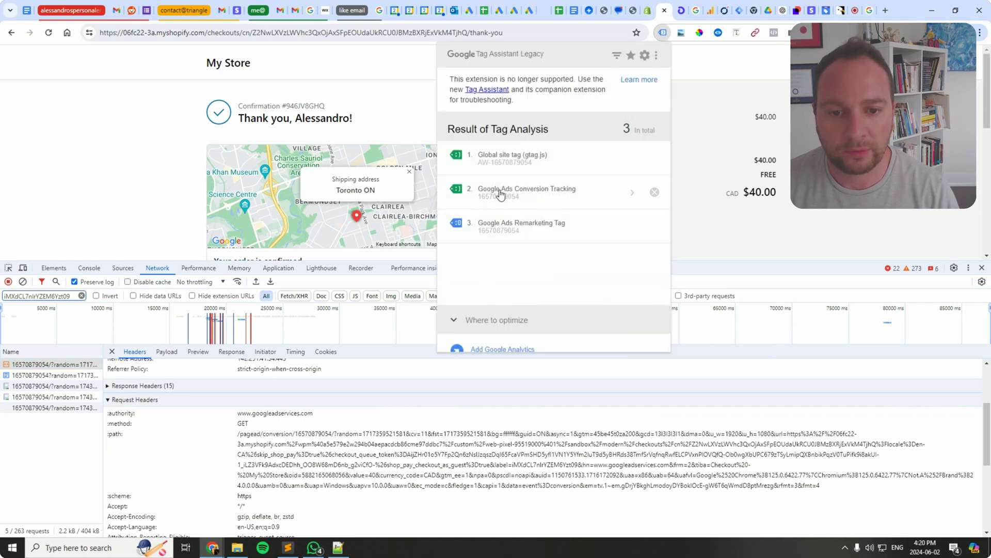
pyautogui.click(564, 191)
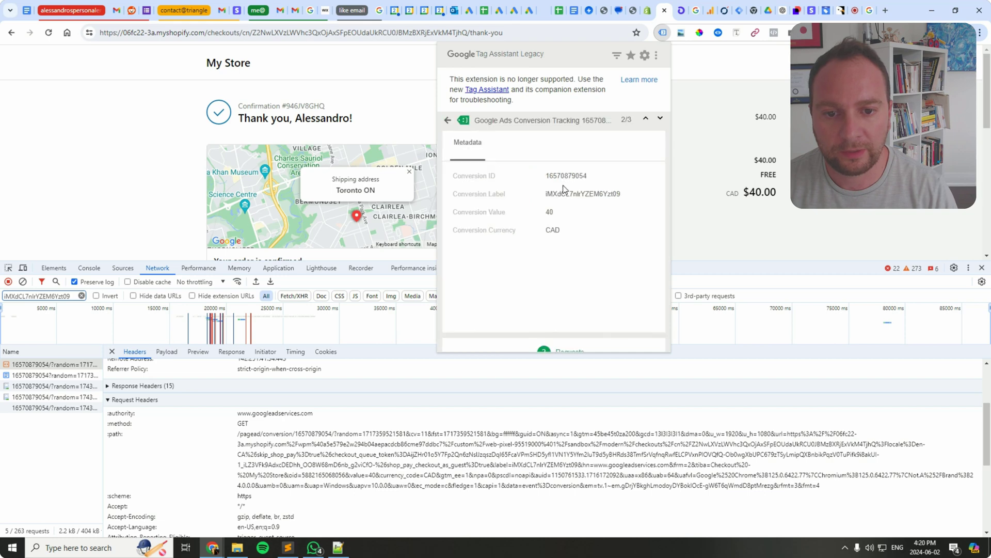
pyautogui.doubleClick(564, 175)
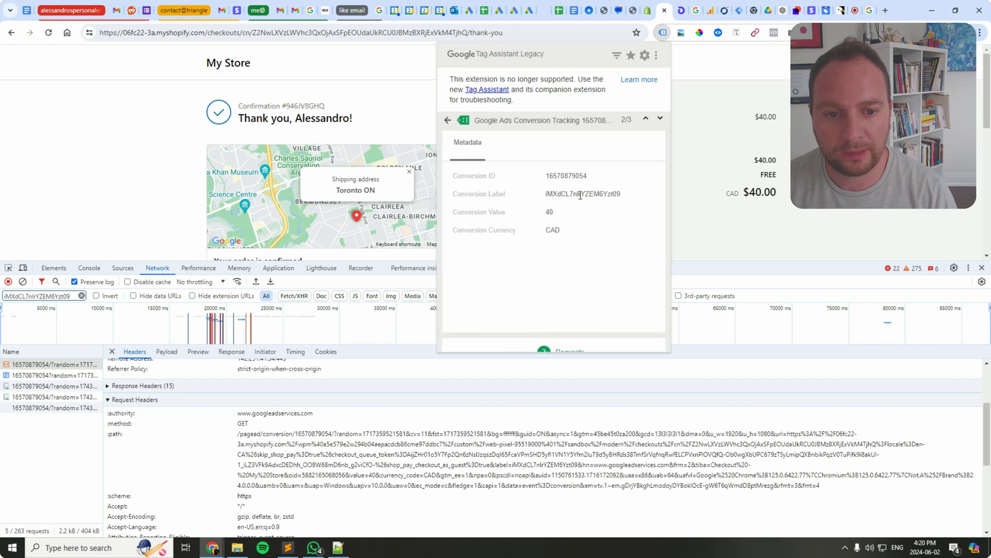
pyautogui.doubleClick(577, 197)
pyautogui.click(609, 213)
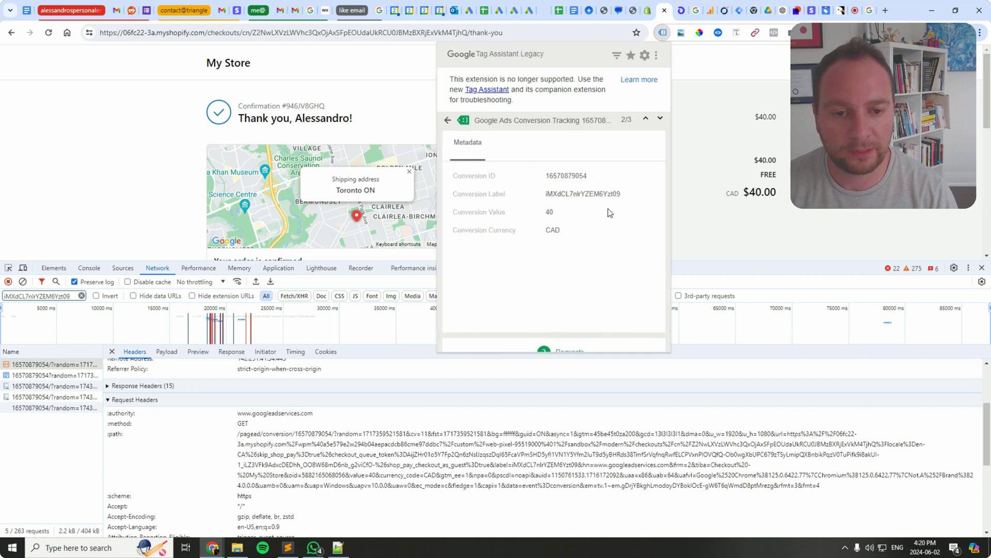
pyautogui.doubleClick(550, 212)
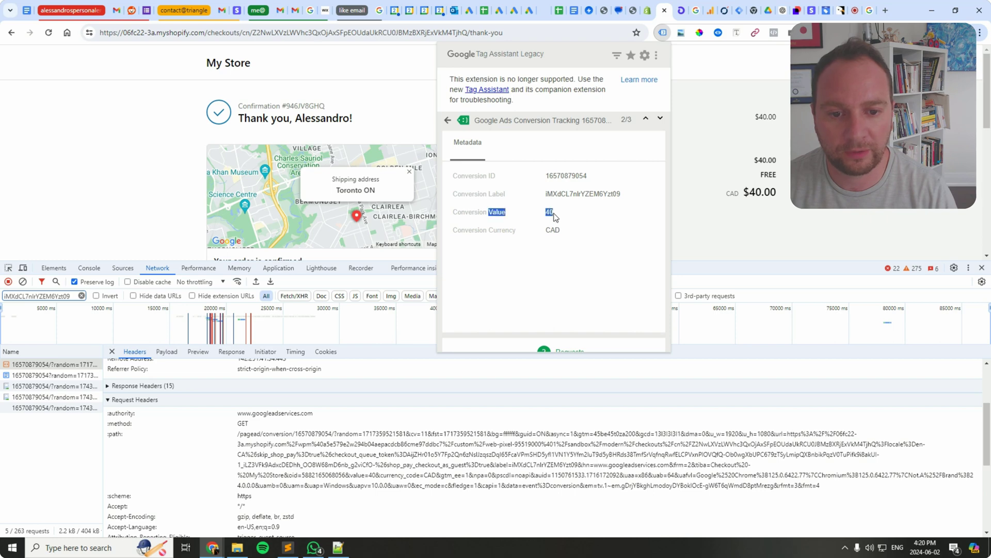
pyautogui.click(553, 216)
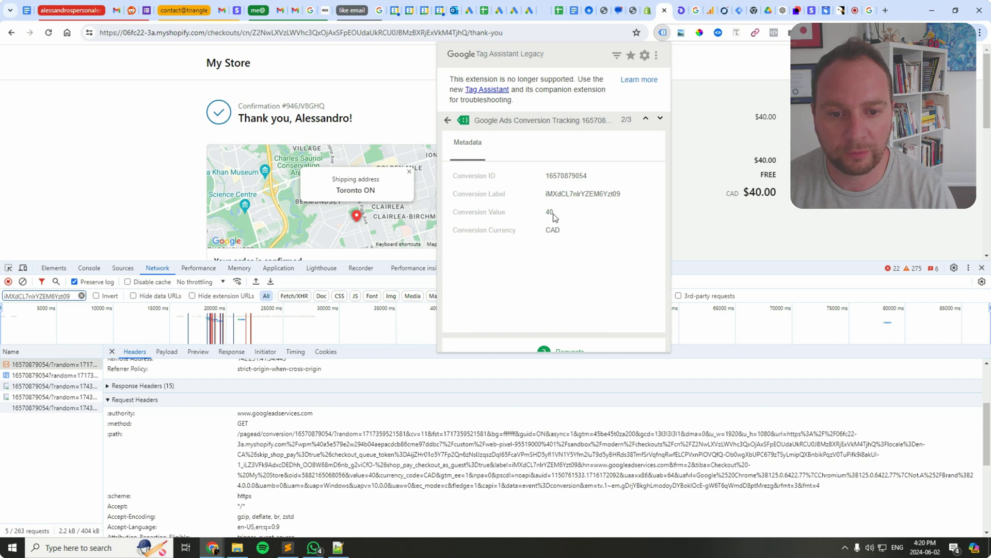
pyautogui.click(558, 352)
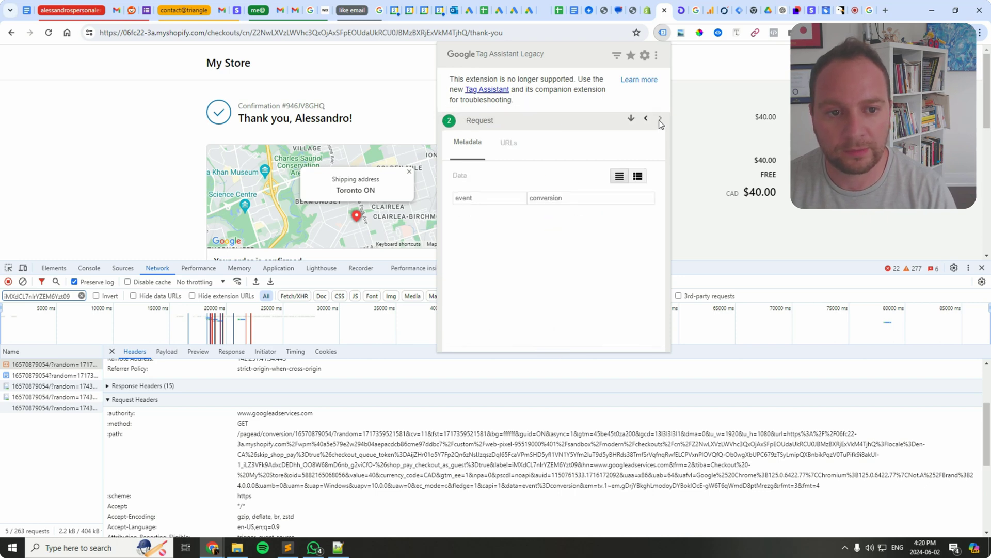
pyautogui.click(631, 119)
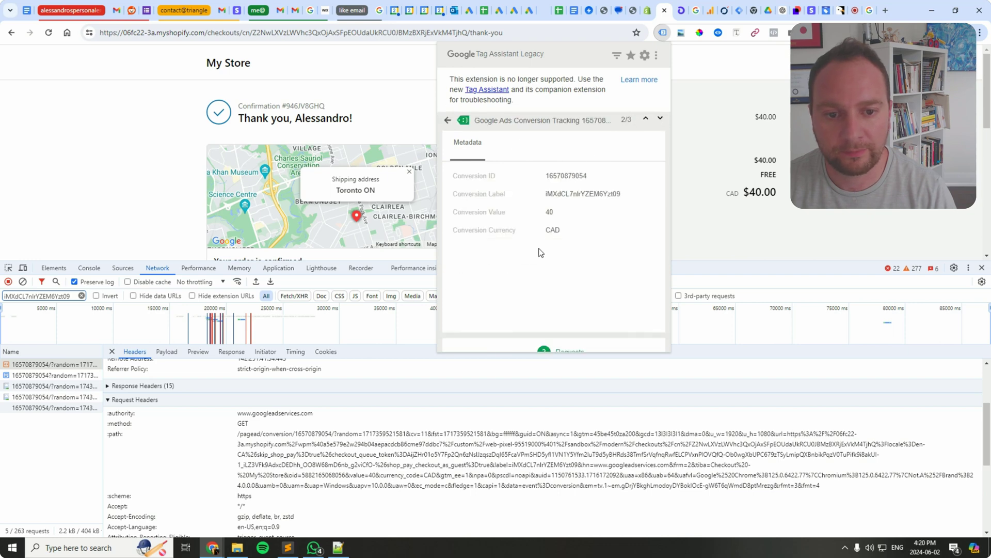
pyautogui.click(695, 180)
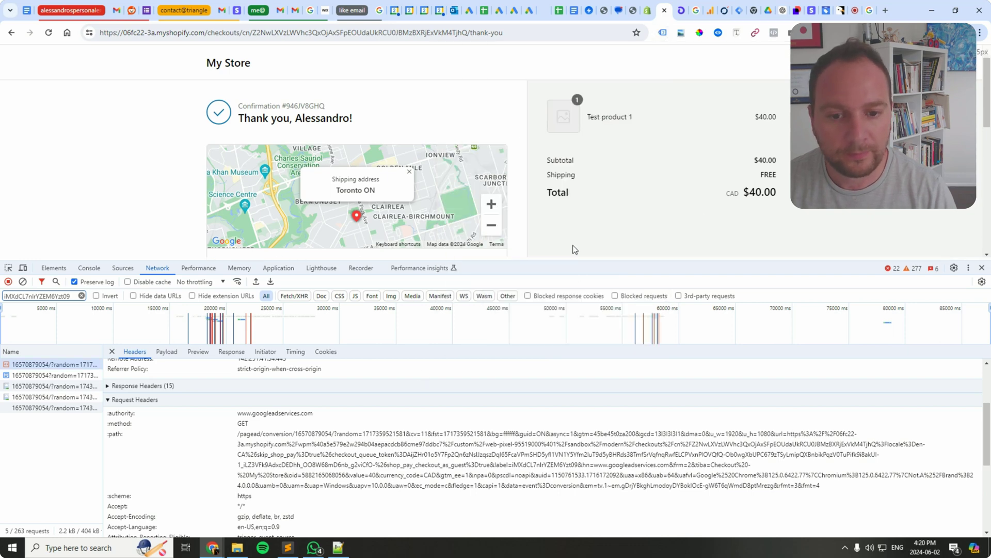
# - Make the DevTools panel taller and highlight the conversion label inside the request's :path header
pyautogui.moveTo(570, 257); pyautogui.dragTo(566, 205)
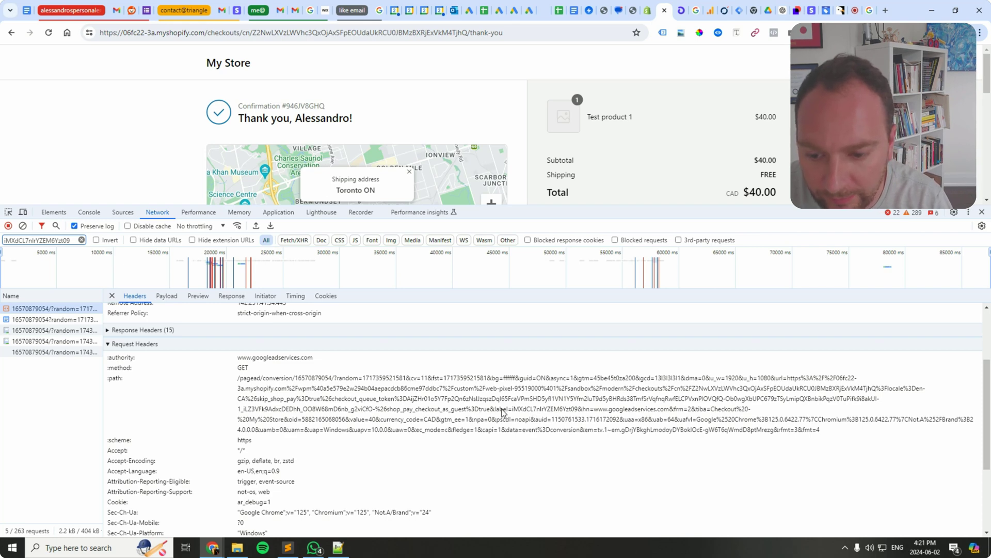
pyautogui.tripleClick(528, 410)
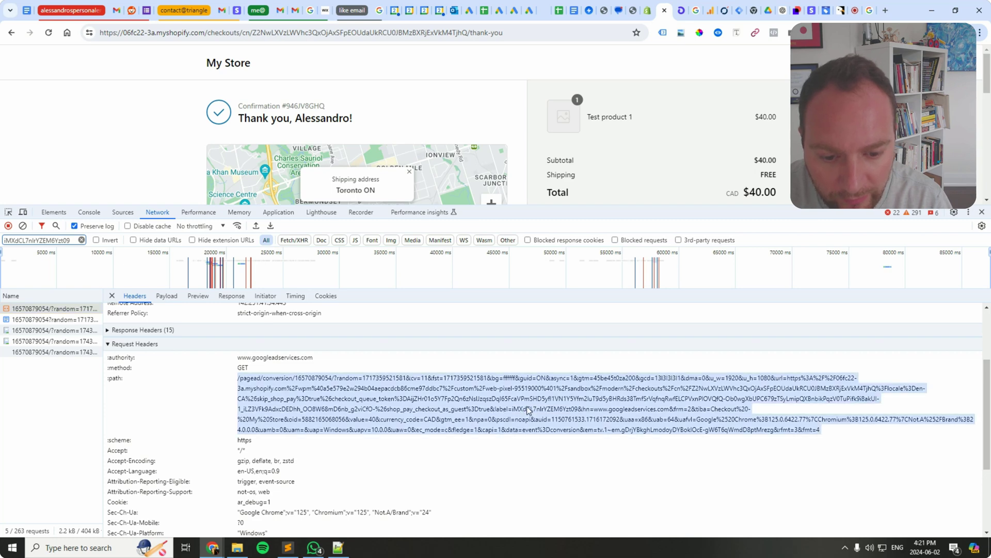
pyautogui.click(525, 409)
pyautogui.doubleClick(534, 411)
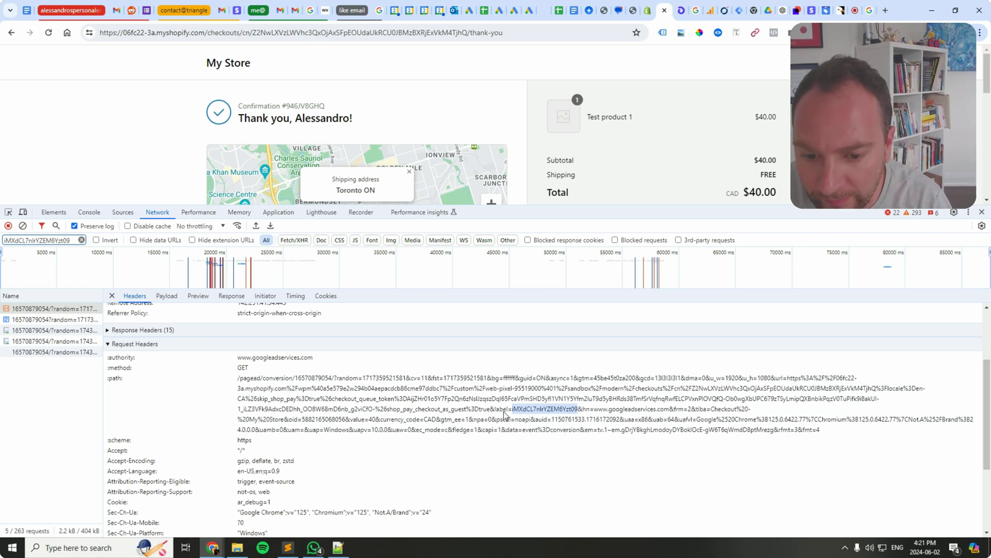
pyautogui.click(298, 550)
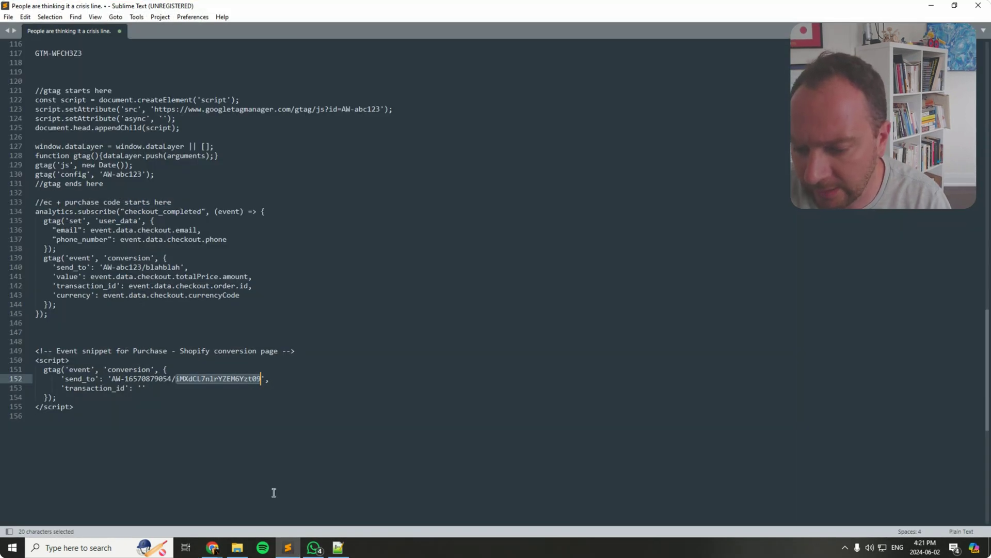
pyautogui.click(287, 548)
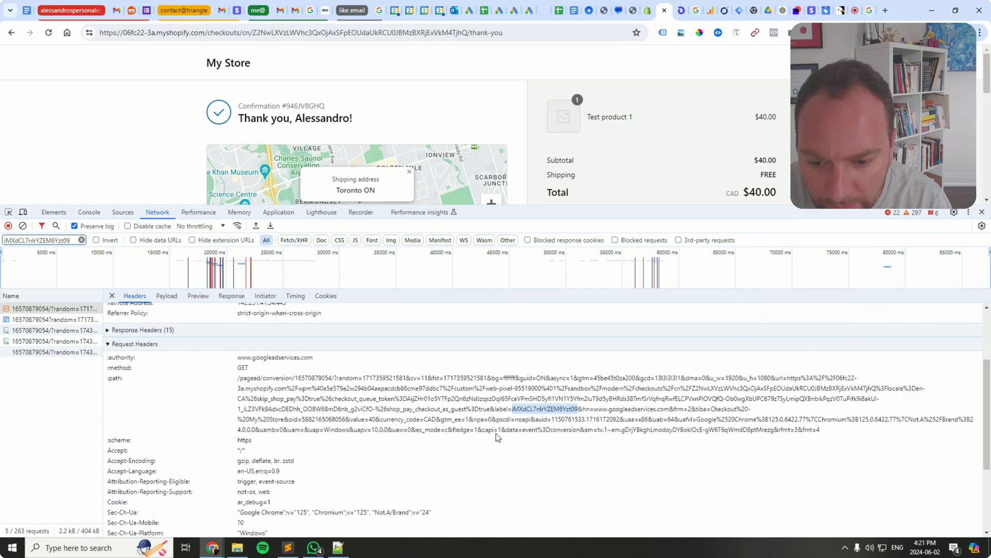
pyautogui.doubleClick(314, 378)
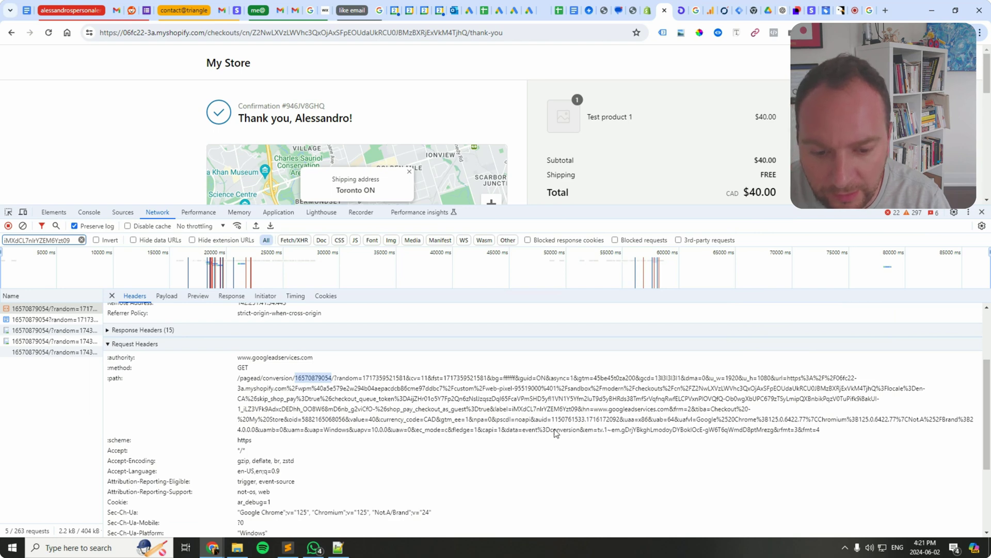
pyautogui.doubleClick(543, 409)
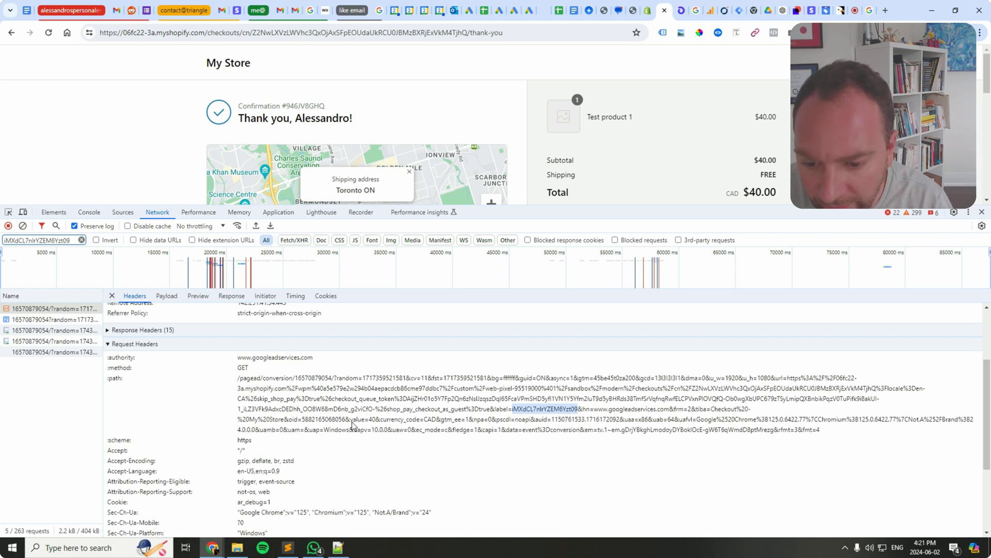
pyautogui.click(372, 423)
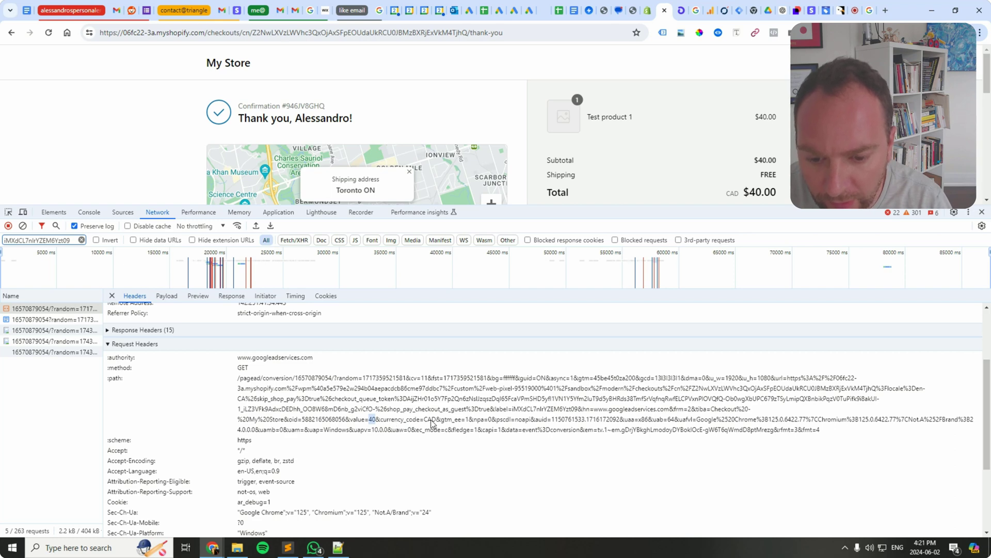
pyautogui.doubleClick(431, 419)
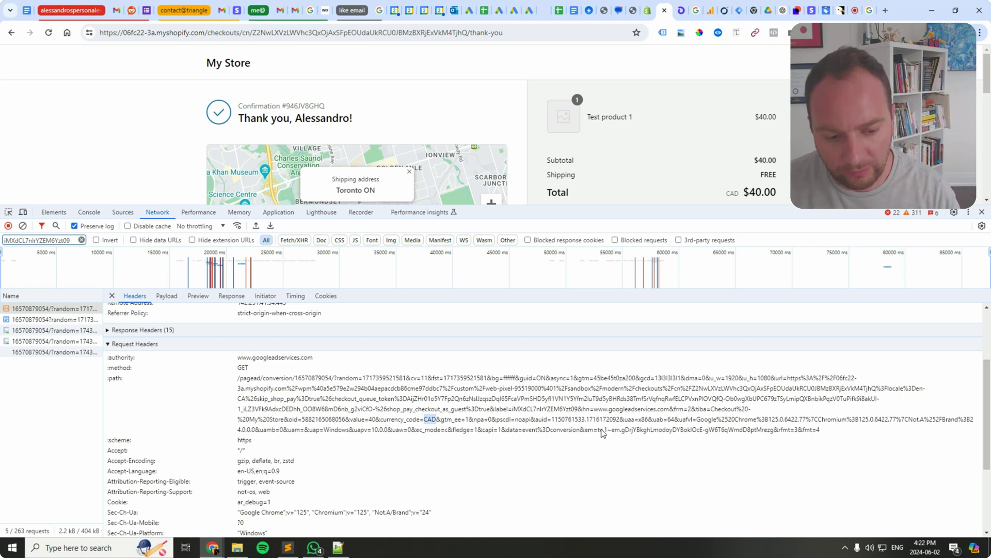
pyautogui.doubleClick(589, 430)
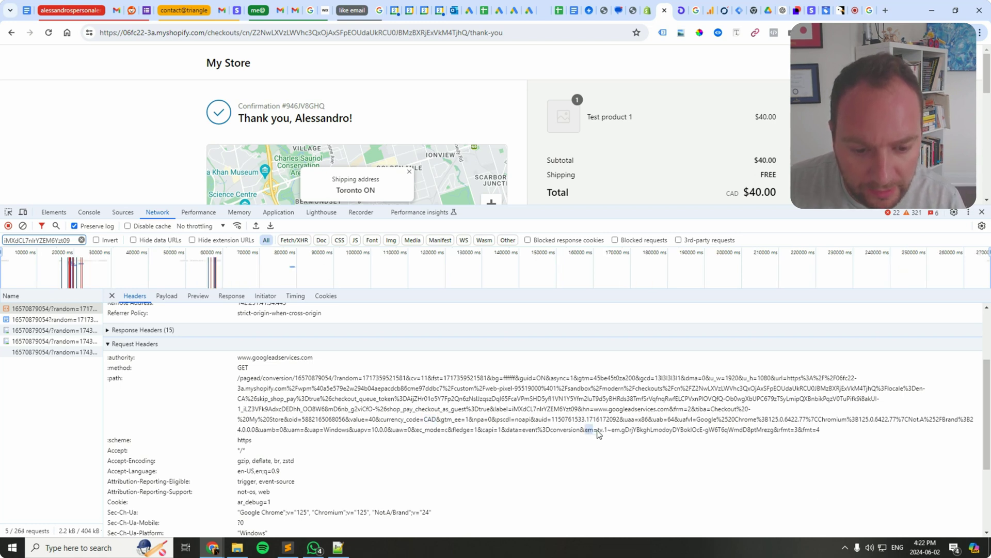
pyautogui.moveTo(598, 431); pyautogui.dragTo(777, 435)
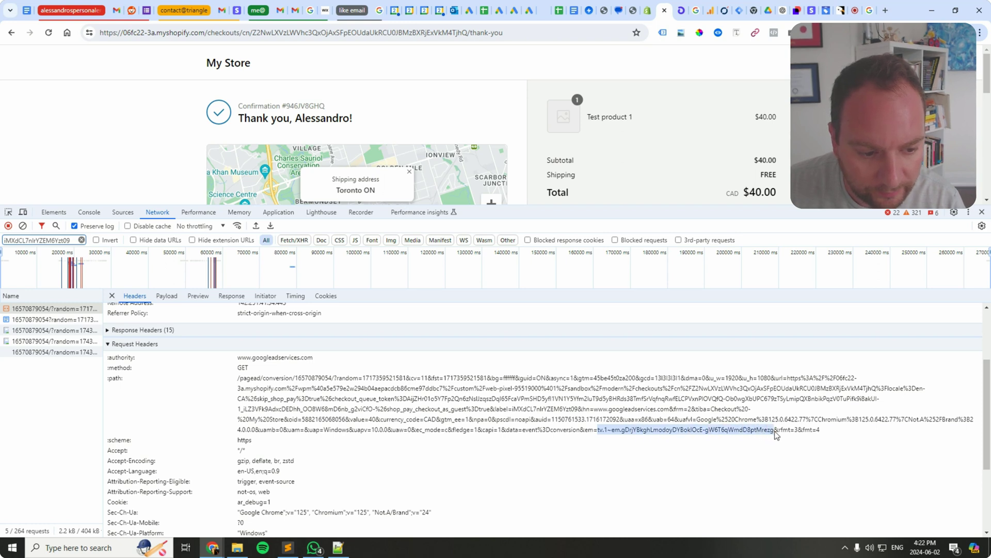
pyautogui.click(588, 433)
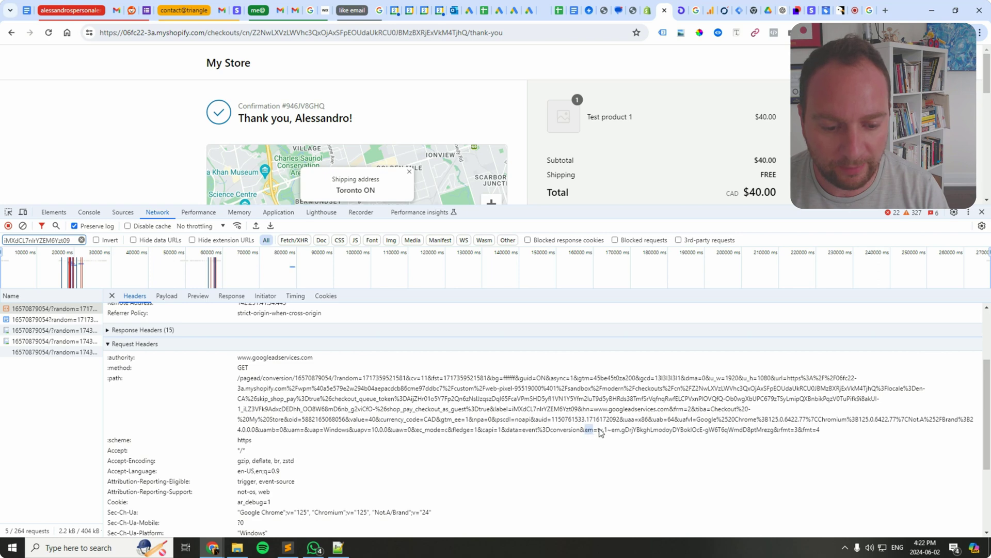
pyautogui.moveTo(599, 435); pyautogui.dragTo(774, 437)
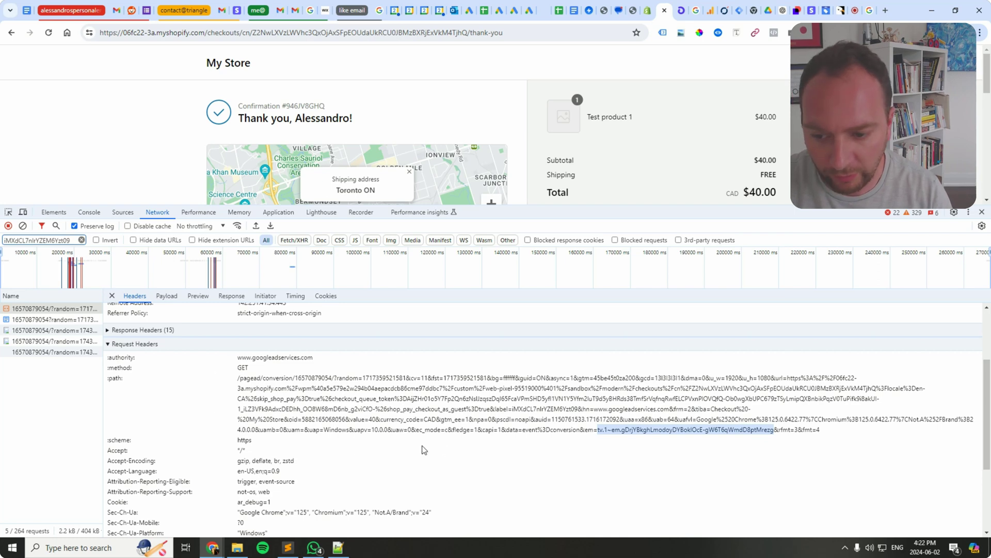
# - Copy the conversion label from the request path and find it on line 152 in Sublime Text
pyautogui.doubleClick(541, 412)
pyautogui.rightClick(545, 411)
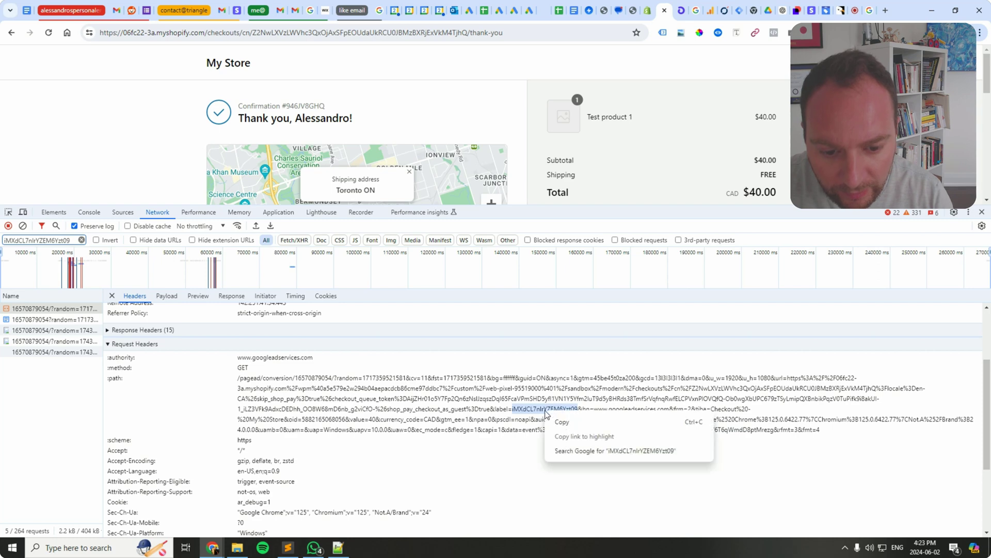
pyautogui.click(563, 423)
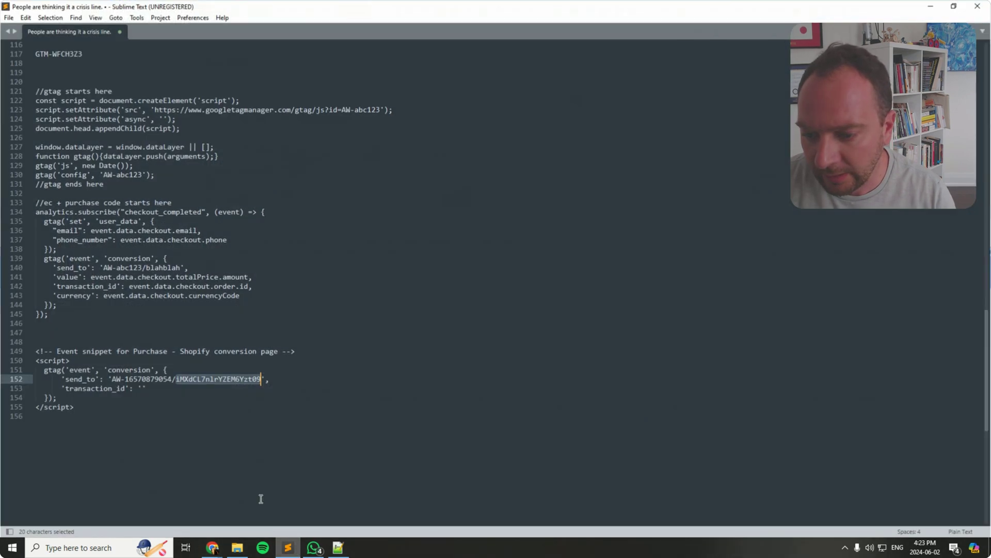
pyautogui.click(288, 548)
pyautogui.hotkey('ctrl', 'f')
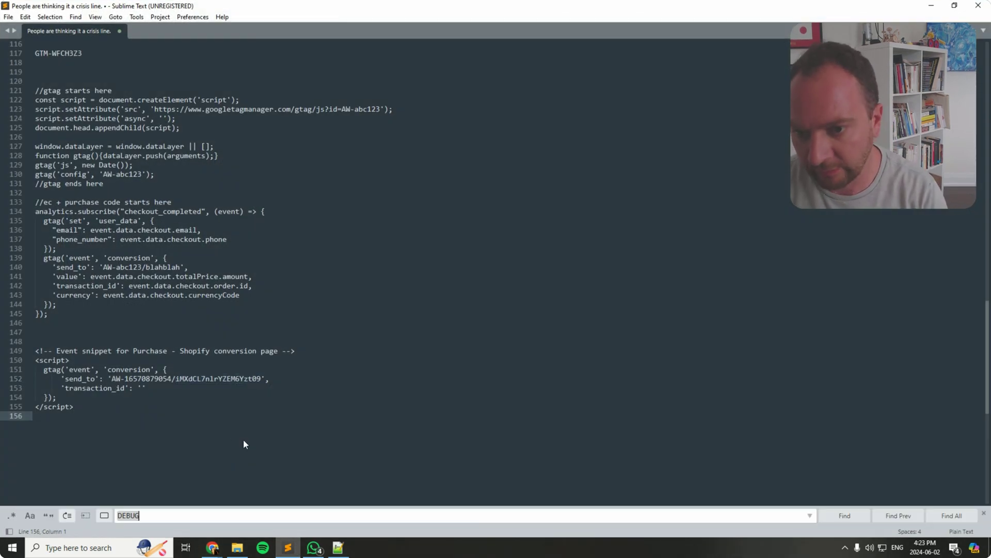
pyautogui.press('Return')
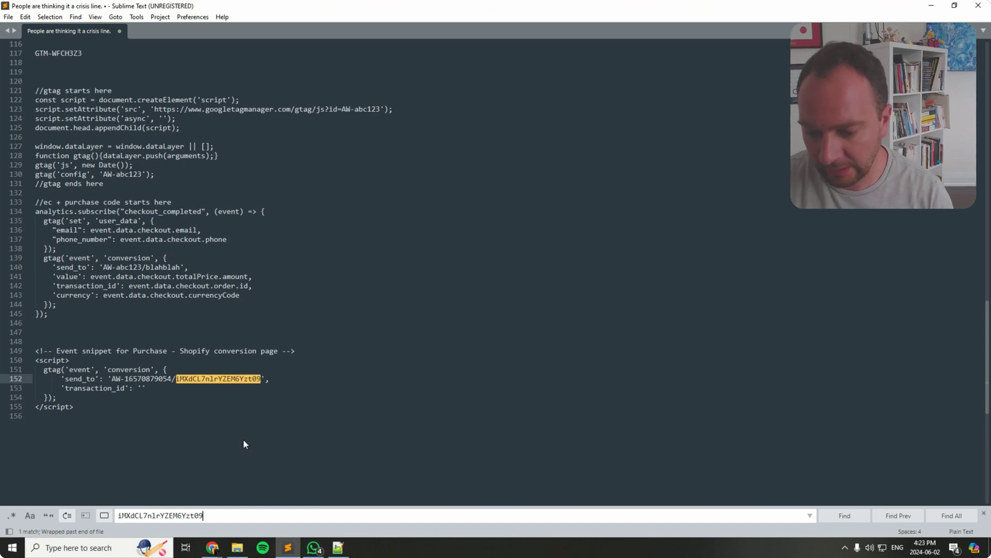
pyautogui.click(288, 548)
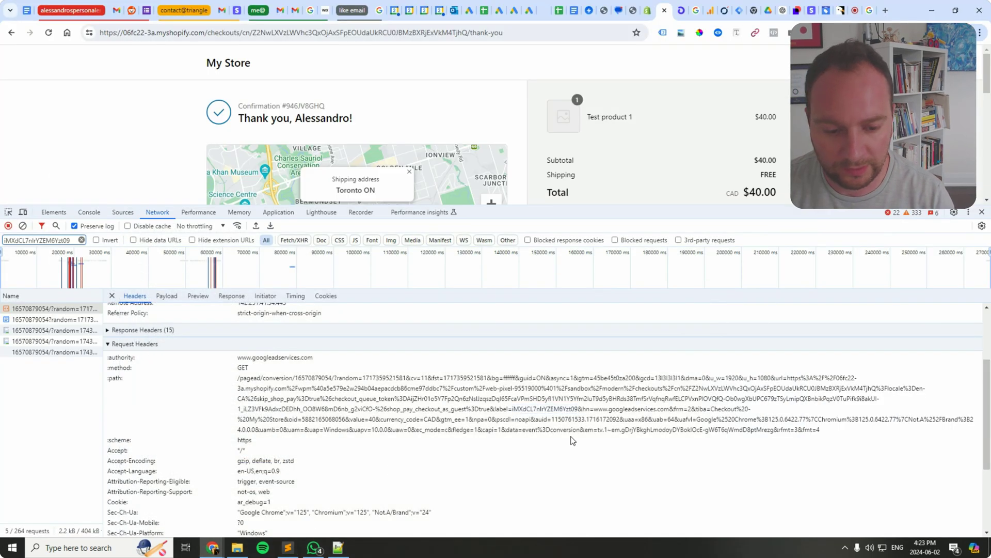
pyautogui.doubleClick(313, 377)
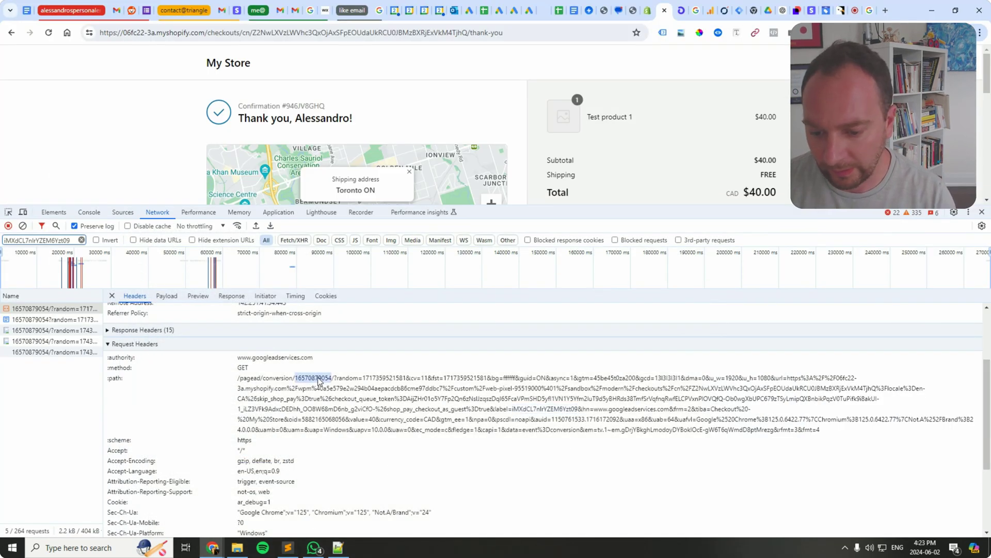
pyautogui.click(288, 547)
pyautogui.hotkey('ctrl', 'a')
pyautogui.hotkey('ctrl', 'v')
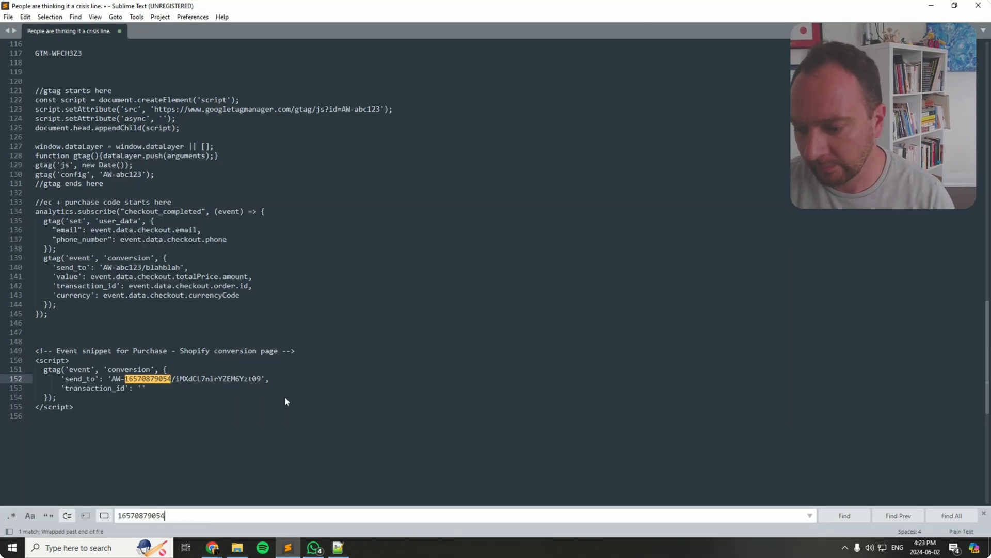
pyautogui.click(290, 546)
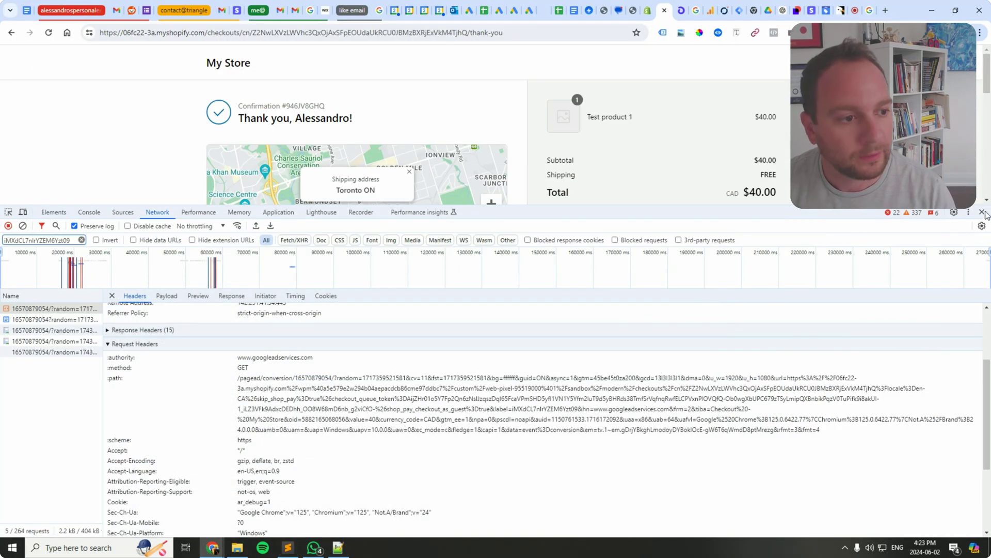
# - Close DevTools and review the thank-you page for the CAD $40.00 Test product 1 order
pyautogui.click(982, 212)
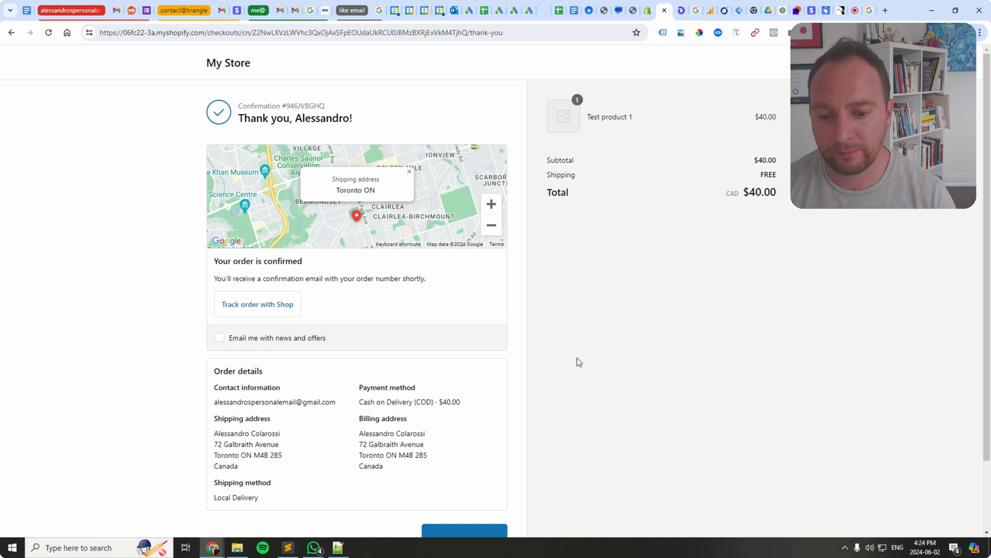
pyautogui.scroll(-2, 551, 350)
pyautogui.scroll(2, 539, 355)
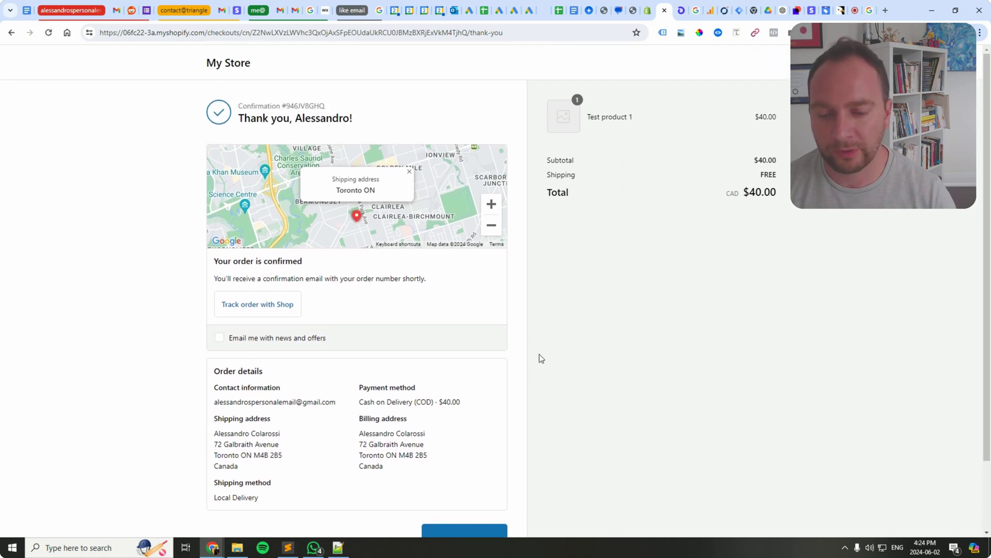